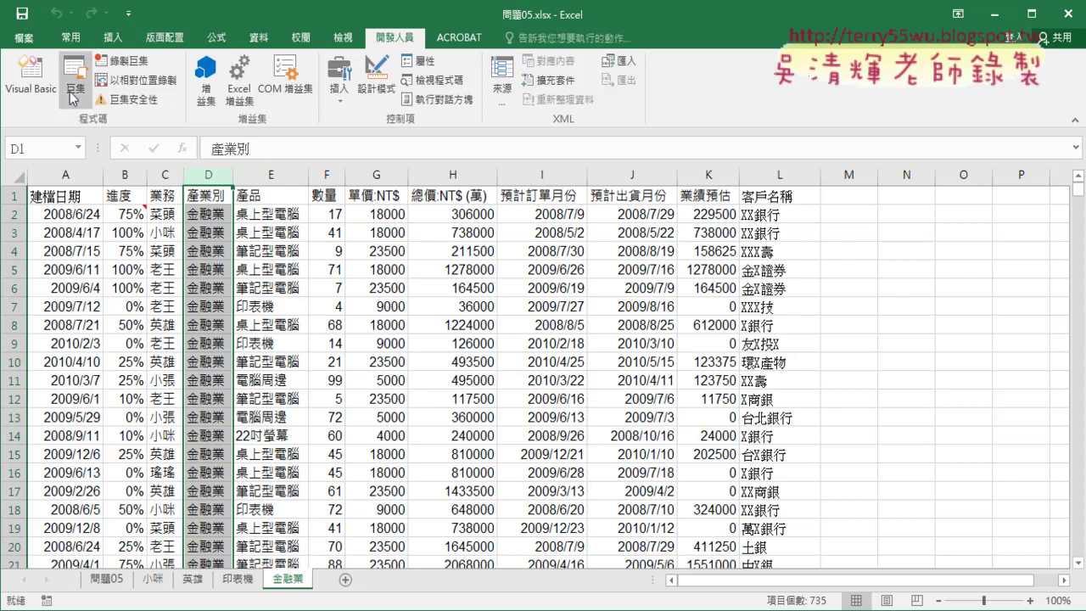
Open the Visual Basic editor and review the Sub 篩選業務 caller procedures in Module1.
left_click(38, 95)
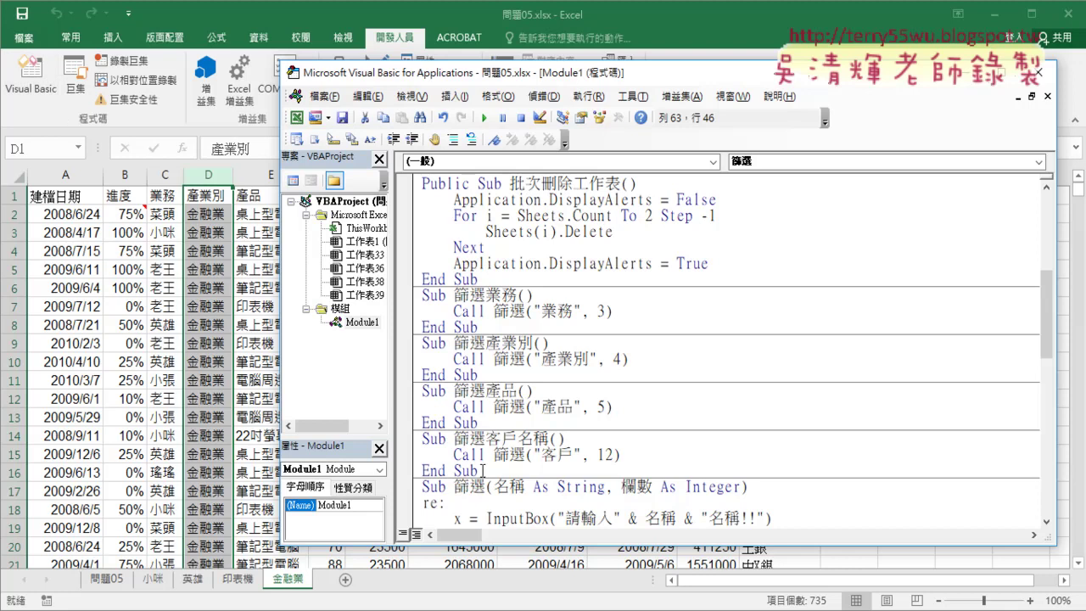
mouse_move(482, 471)
left_mouse_down()
mouse_move(434, 303)
mouse_move(477, 311)
left_mouse_up()
left_click(468, 311)
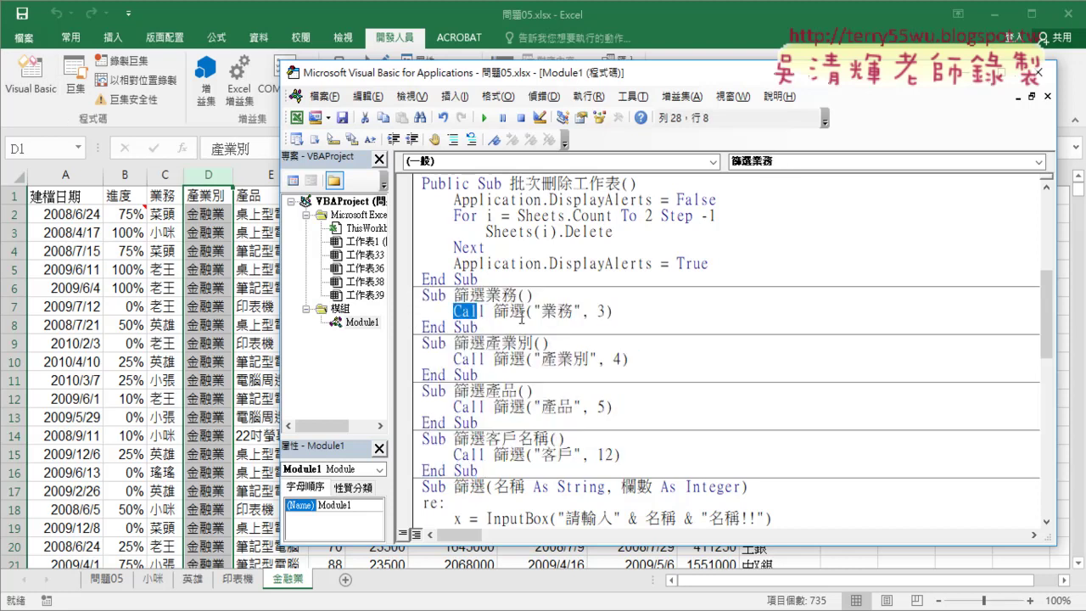
scroll(522, 317, "down", 1)
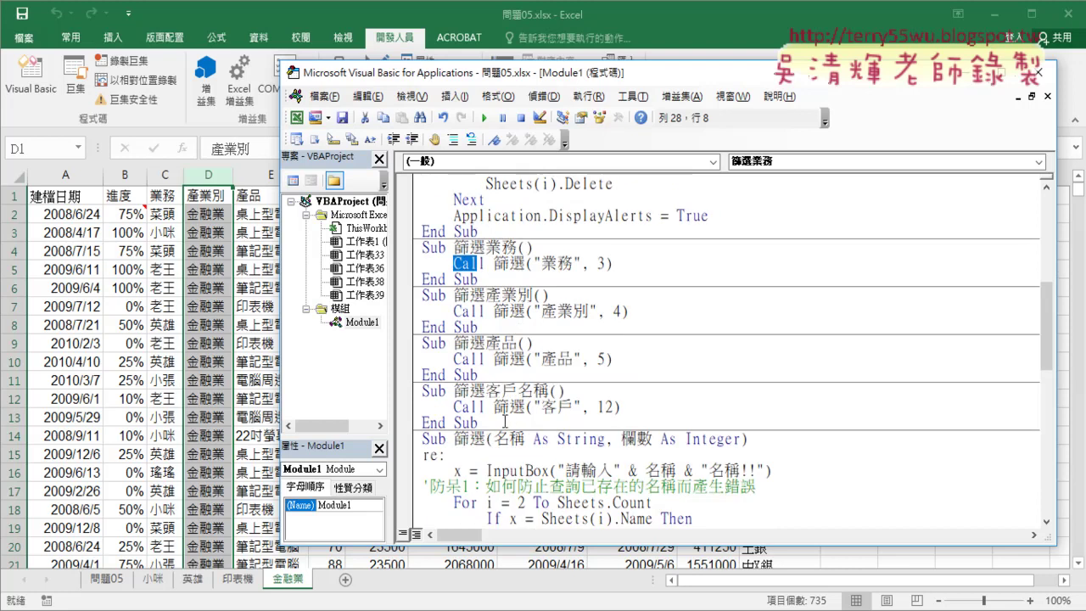
left_click_drag(477, 422, 423, 262)
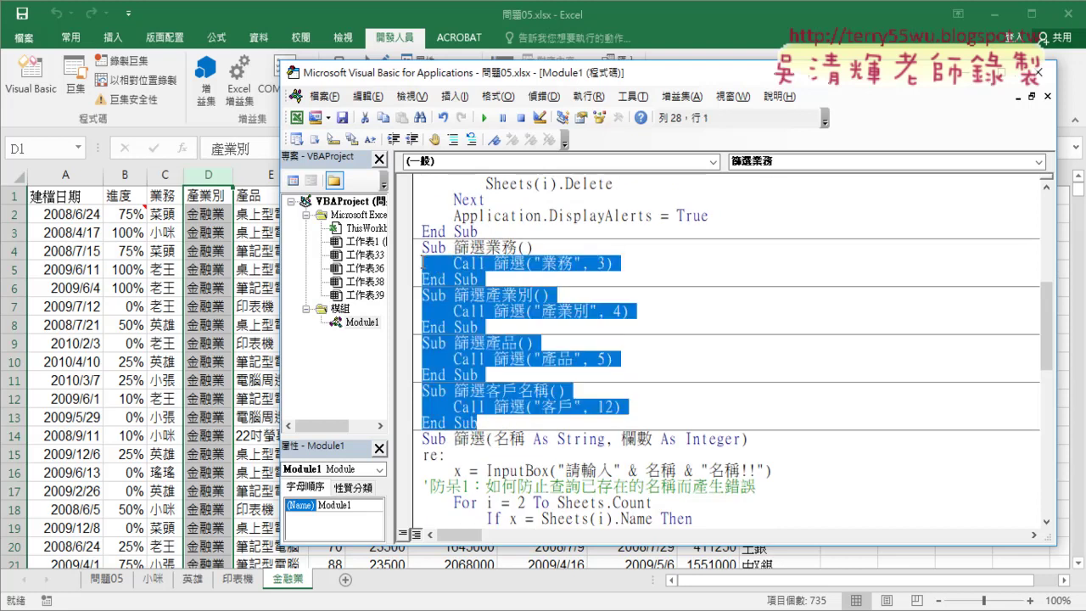
left_click(423, 263)
Undo the parameter edits to restore Sub 篩選業務() with its original 業務 prompt.
key("ctrl+shift+F2")
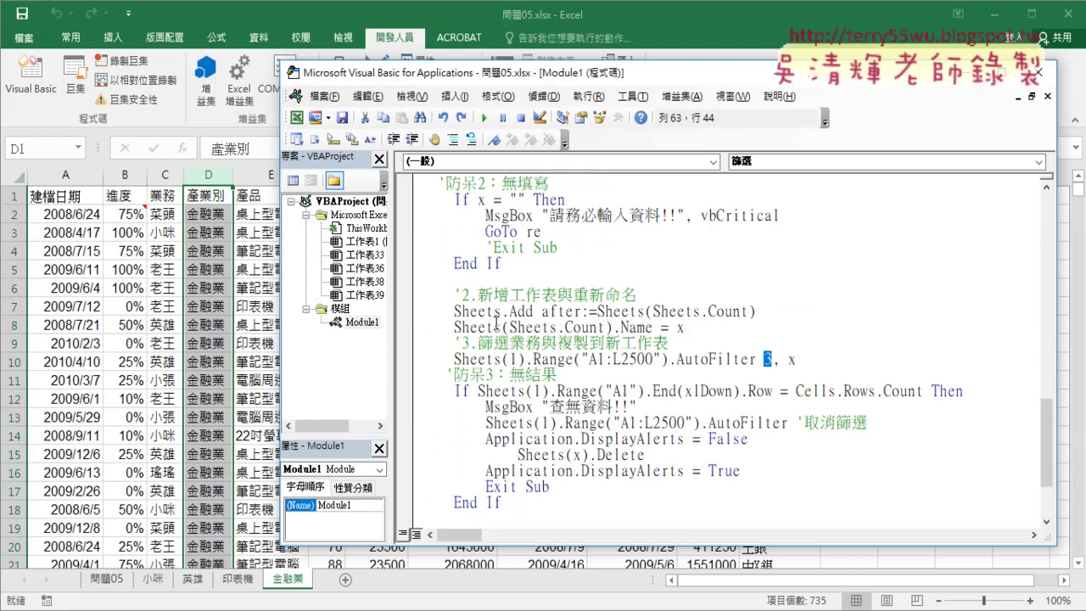
key("ctrl+shift+F2")
key("ctrl+z")
key("ctrl+z")
key("ctrl+z")
key("ctrl+z")
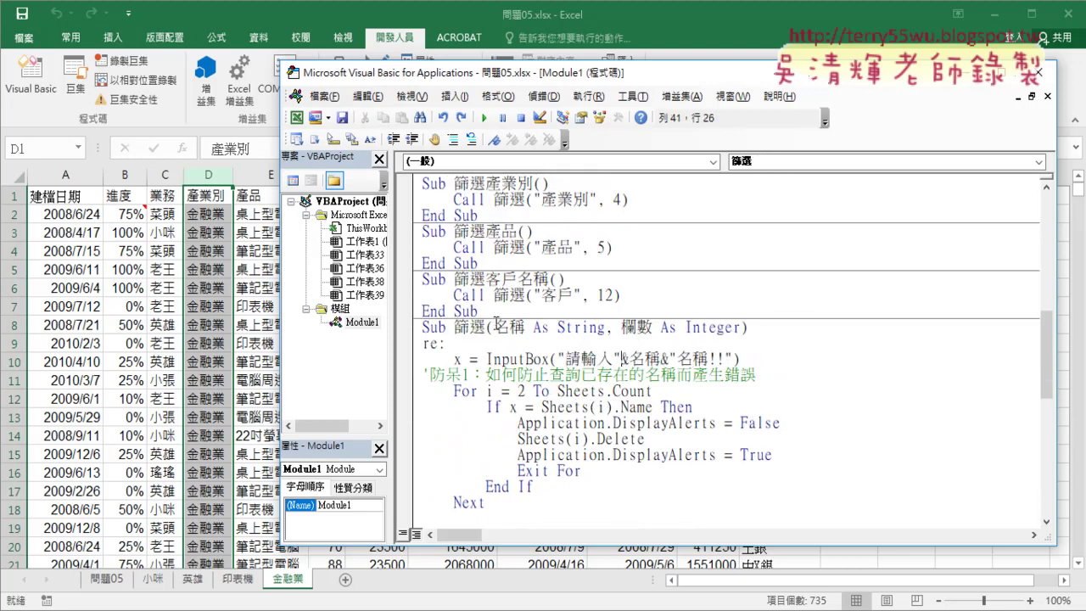
key("ctrl+z")
key("ctrl+z")
key("ctrl+z")
key("ctrl+z")
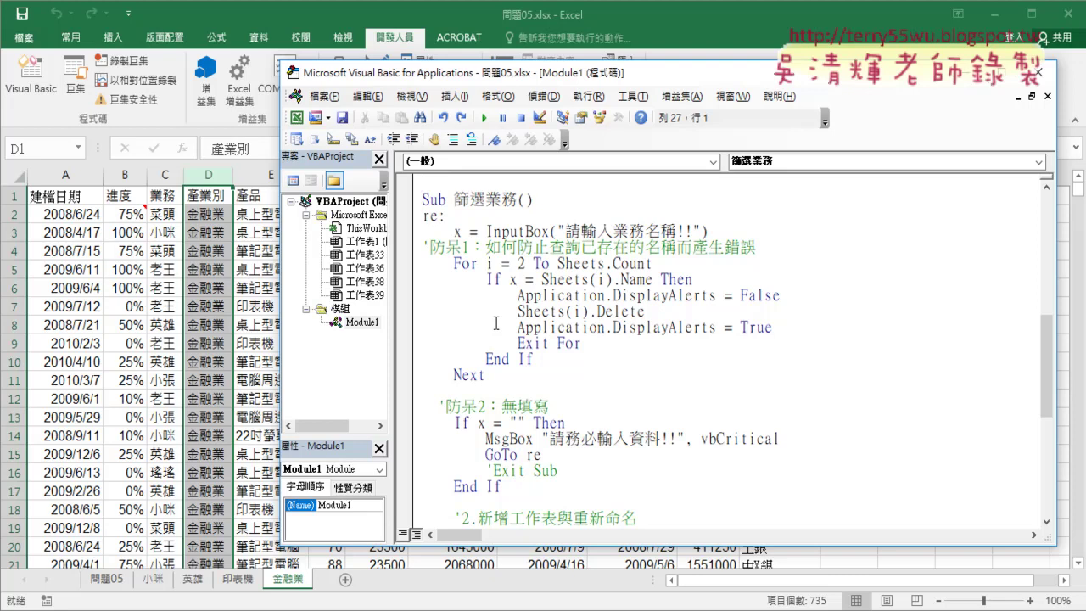
key("ctrl+shift+End")
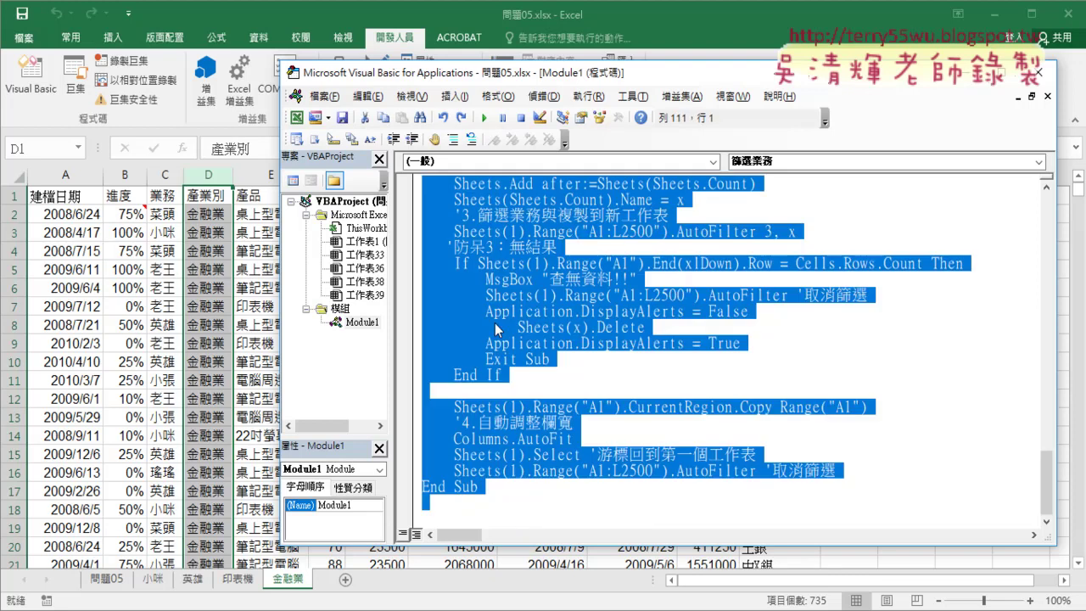
scroll(494, 323, "up", 4)
scroll(495, 323, "up", 3)
scroll(495, 323, "up", 2)
left_click(489, 281)
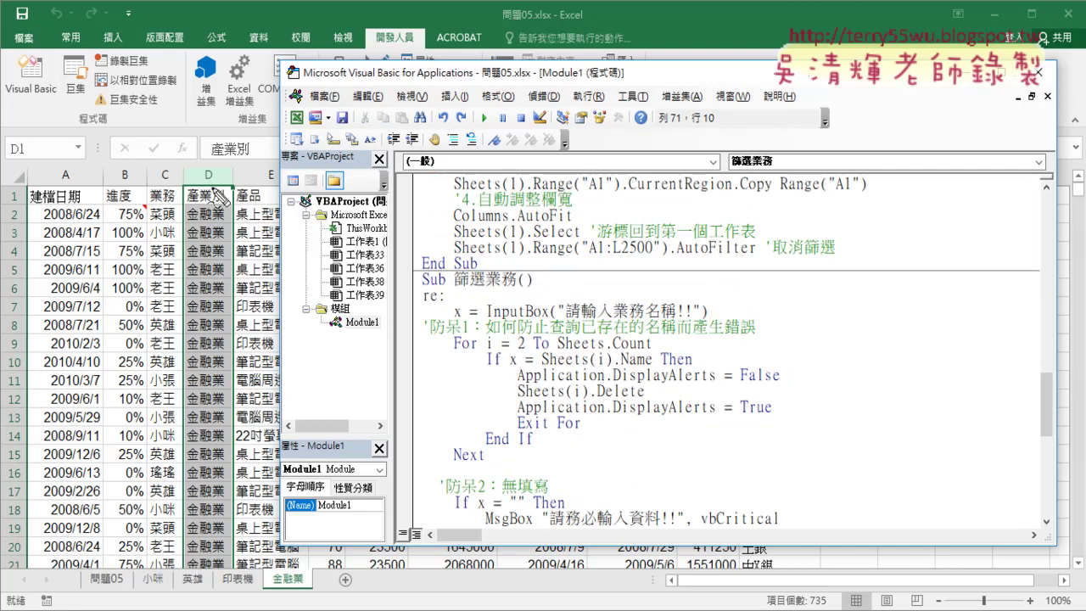
mouse_move(218, 217)
left_mouse_down()
mouse_move(222, 174)
mouse_move(219, 212)
mouse_move(256, 217)
left_mouse_up()
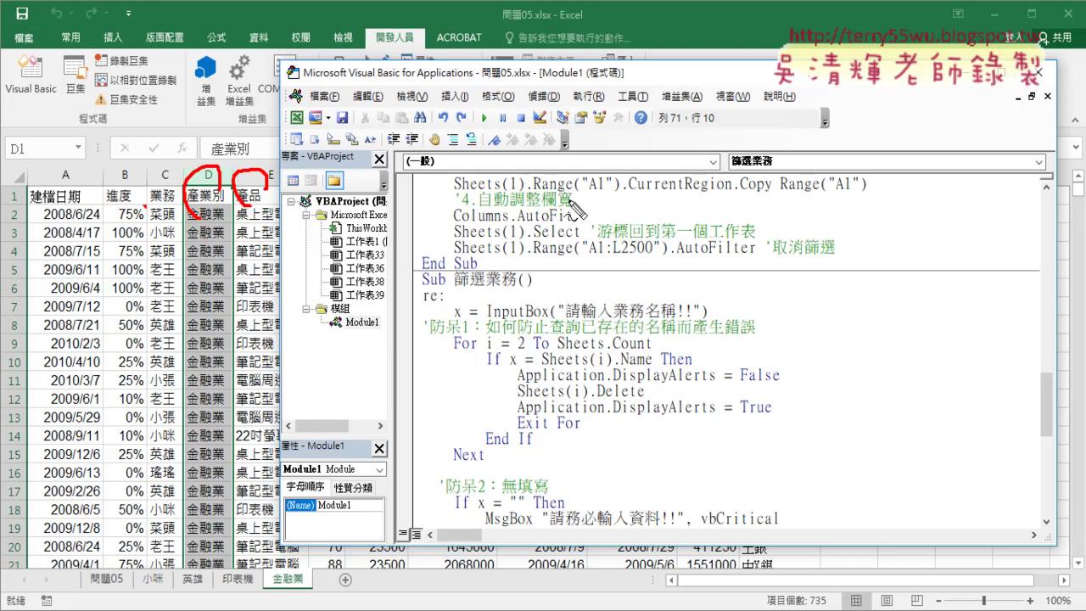
key("Escape")
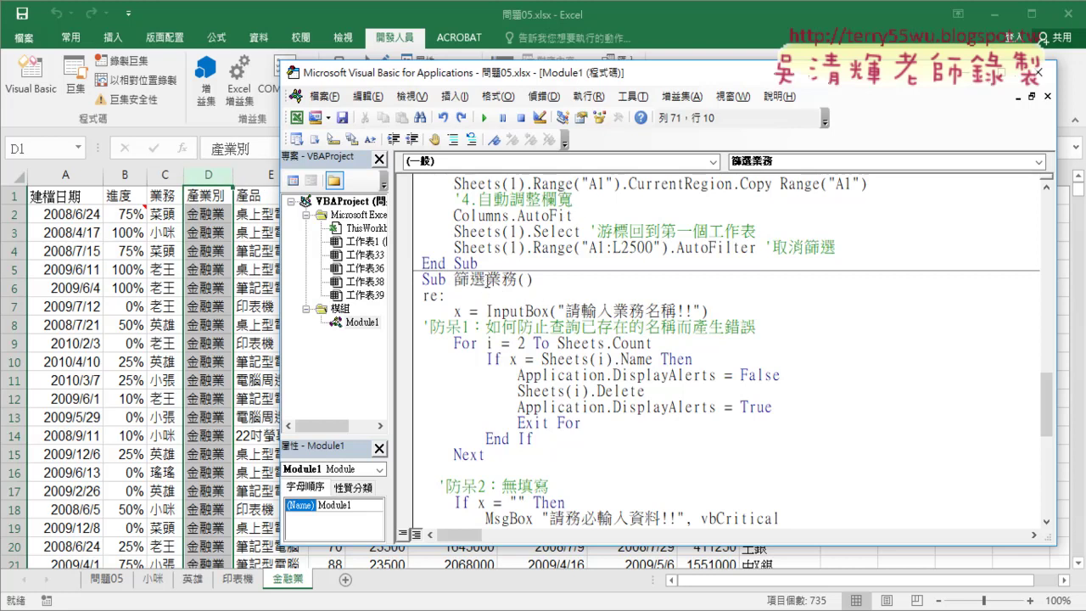
Delete 業務 from the header so the procedure is named Sub 篩選().
left_click_drag(485, 279, 517, 280)
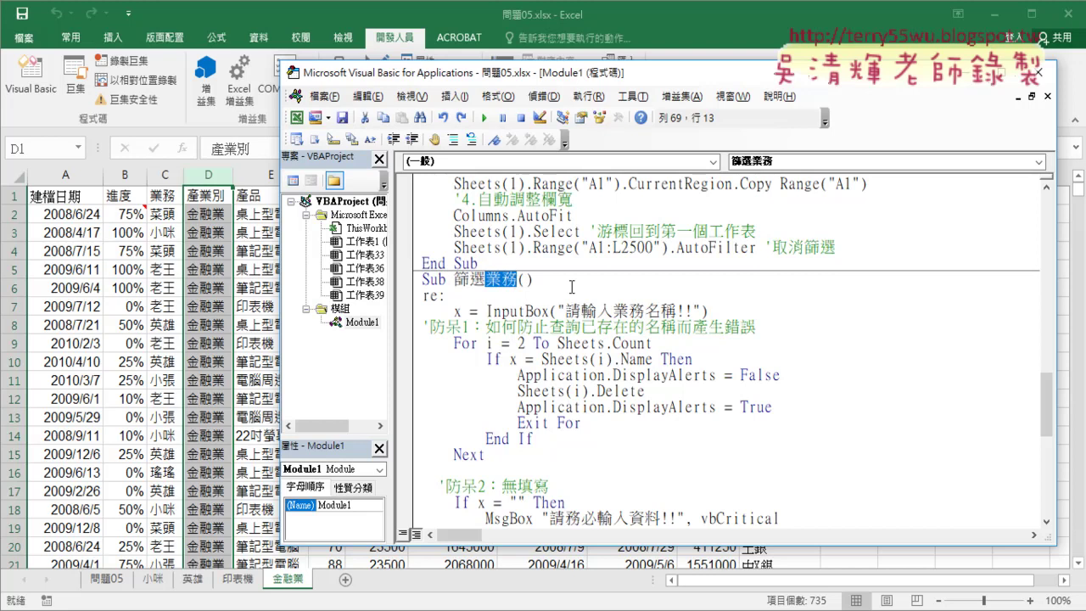
key("Delete")
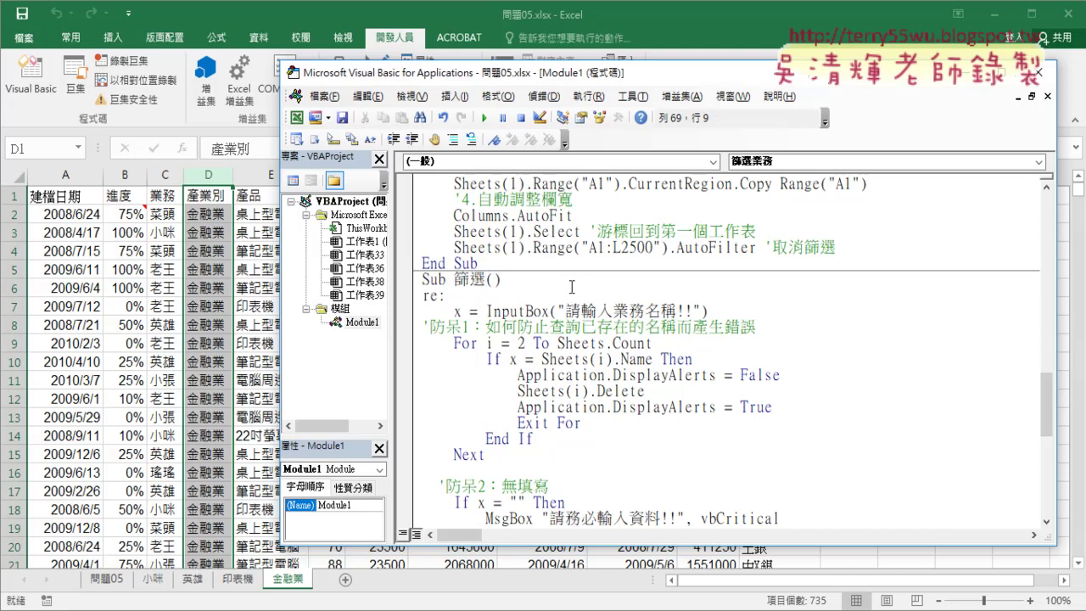
key("Right")
Copy 名稱 from the prompt into the parentheses and add a comma, giving Sub 篩選(名稱,.
double_click(660, 311)
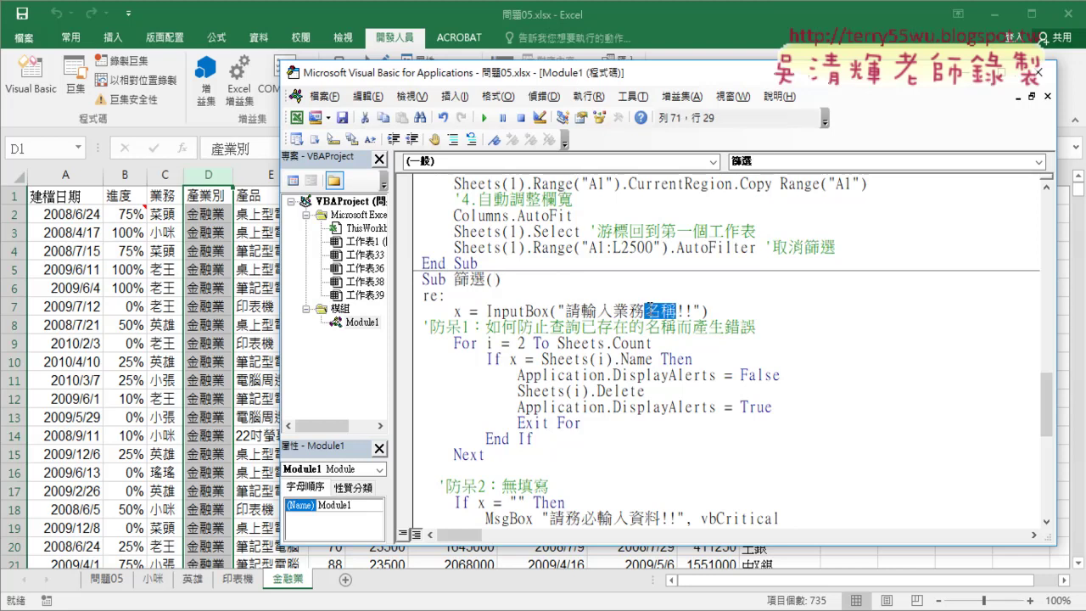
mouse_move(660, 311)
left_mouse_down()
mouse_move(521, 302)
mouse_move(497, 287)
left_mouse_up()
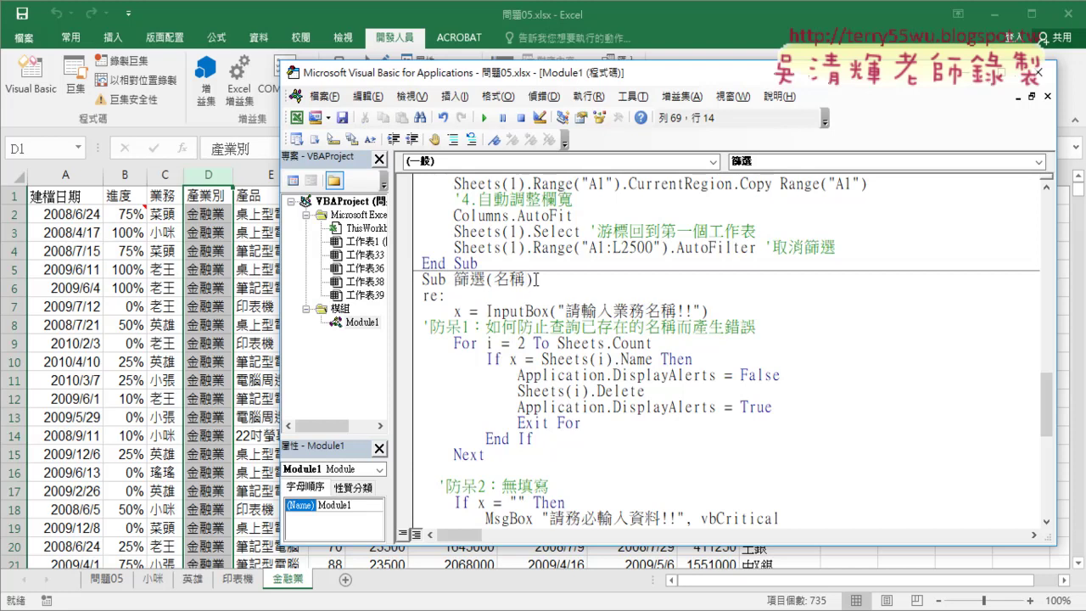
type(",")
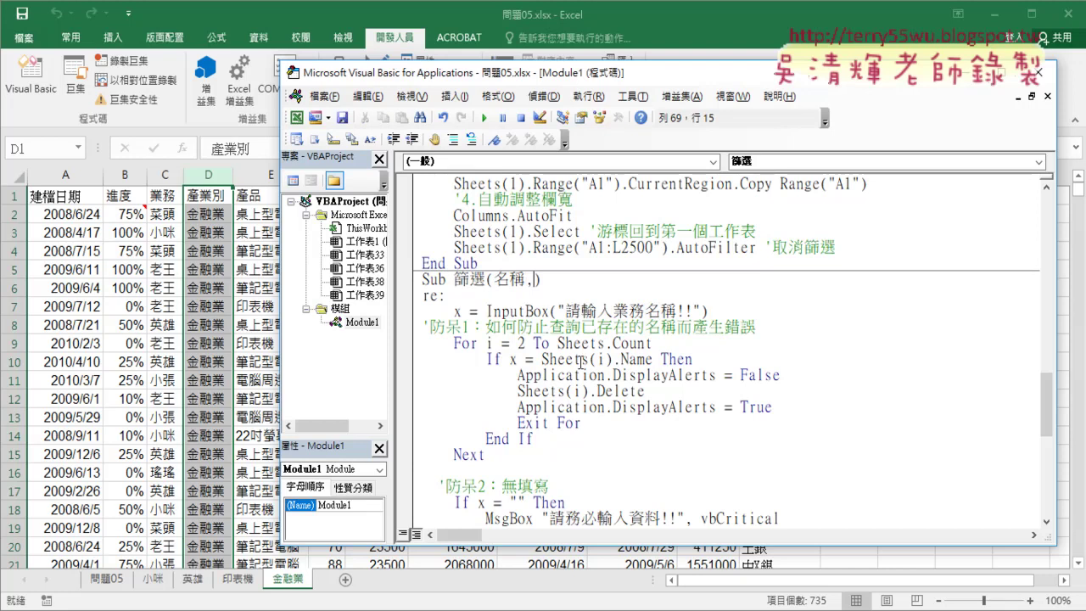
scroll(580, 361, "down", 3)
scroll(580, 360, "down", 1)
Dismiss the compile error and locate the hard-coded column 3 in the AutoFilter 3, x line.
left_click(770, 479)
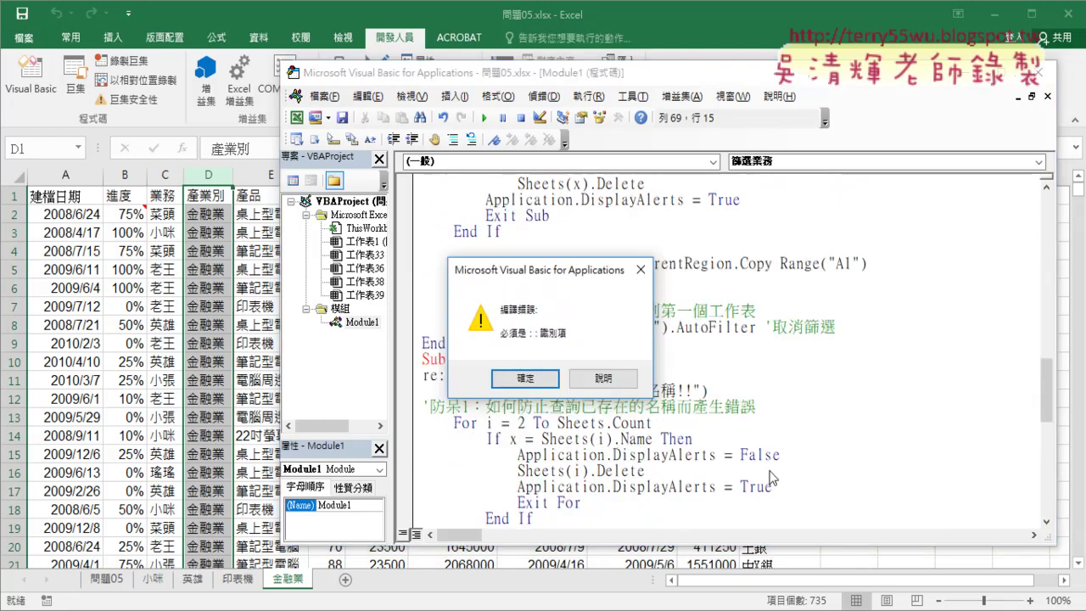
left_click(543, 378)
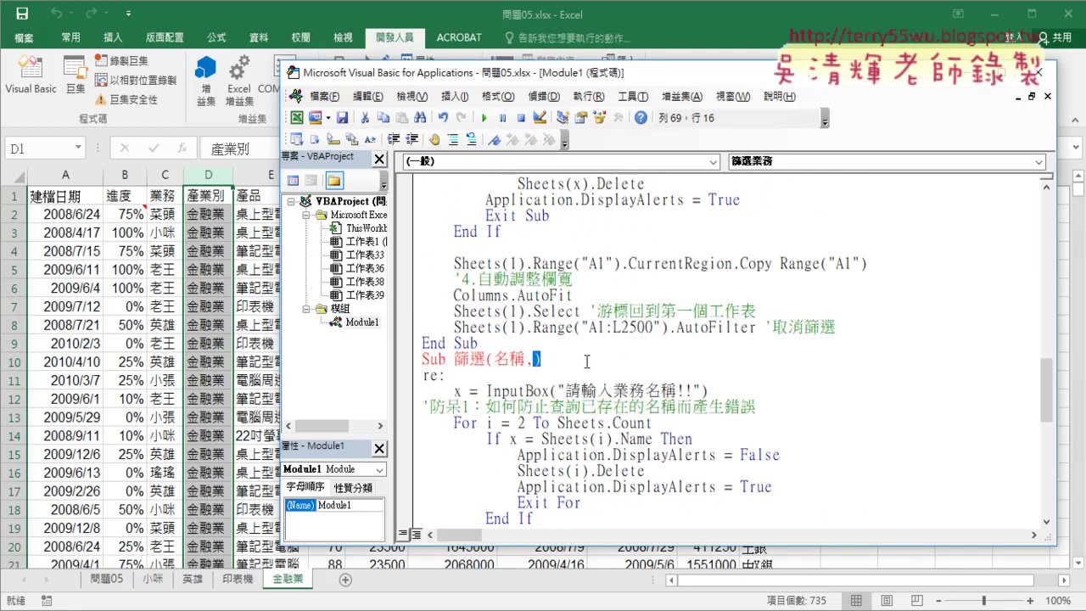
scroll(628, 384, "down", 2)
scroll(661, 390, "down", 3)
scroll(689, 399, "down", 1)
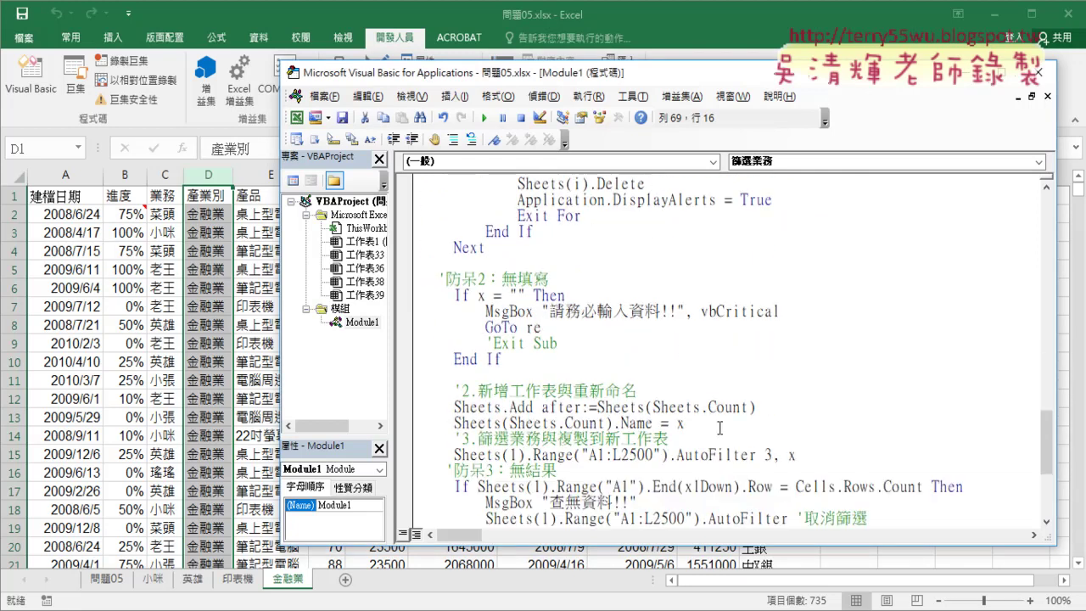
left_click_drag(756, 455, 676, 456)
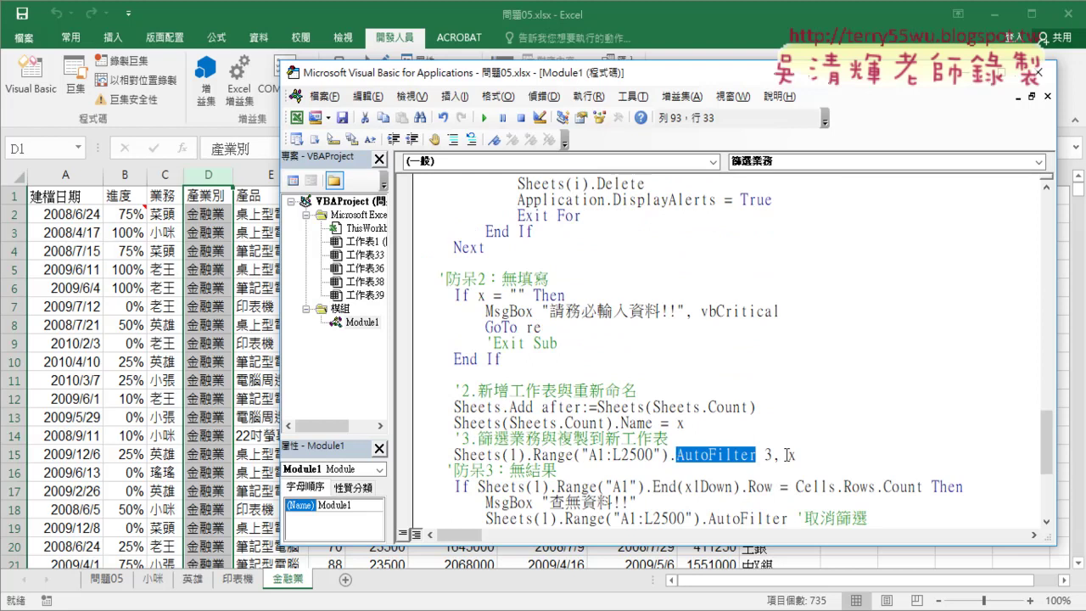
double_click(767, 455)
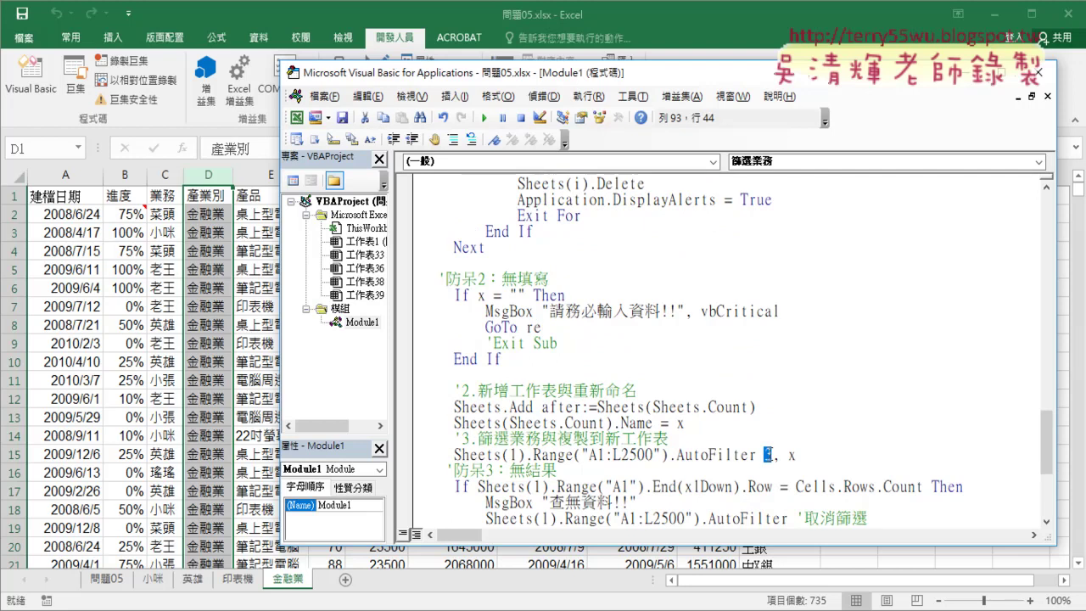
scroll(537, 261, "up", 2)
scroll(537, 261, "up", 2)
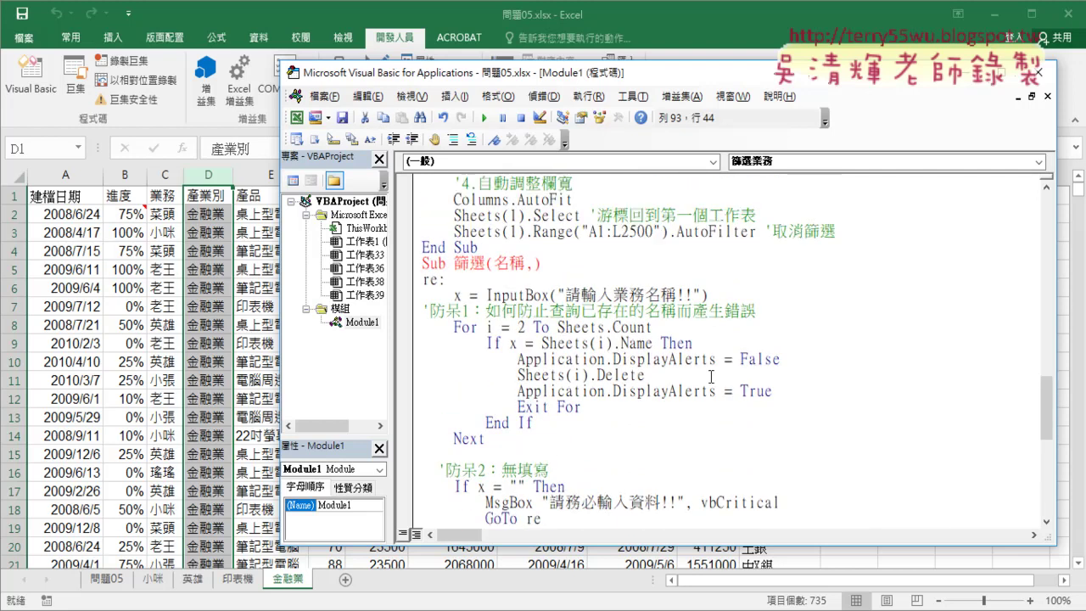
Add 欄數 as the second parameter, making the header Sub 篩選(名稱, 欄數).
left_click(537, 261)
type("ㄌ")
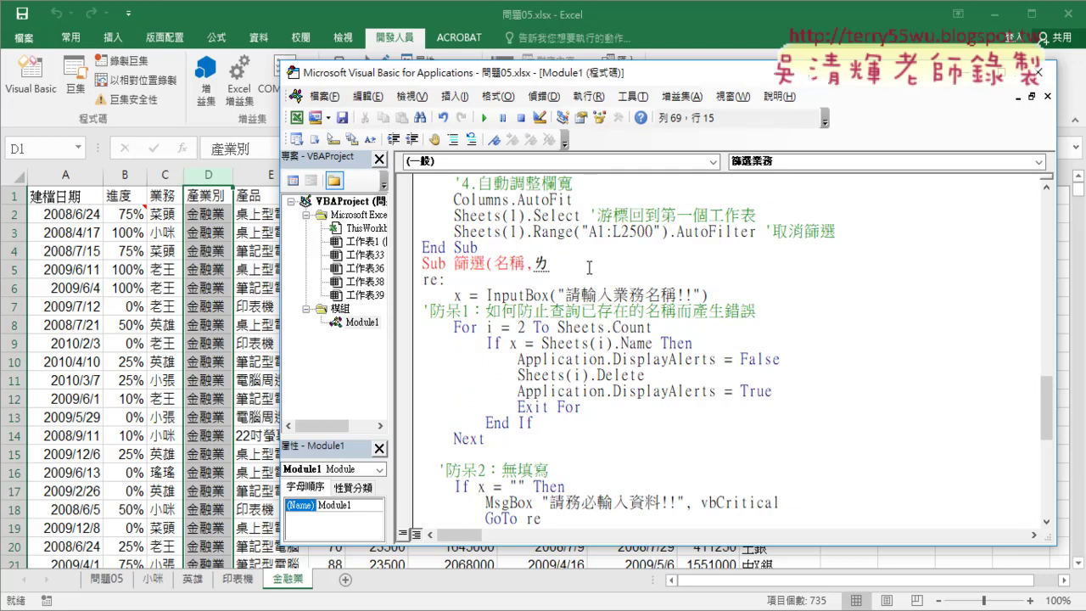
type("ㄢˊ")
type("ㄕㄨˋ")
key("Down")
key("Down")
key("Down")
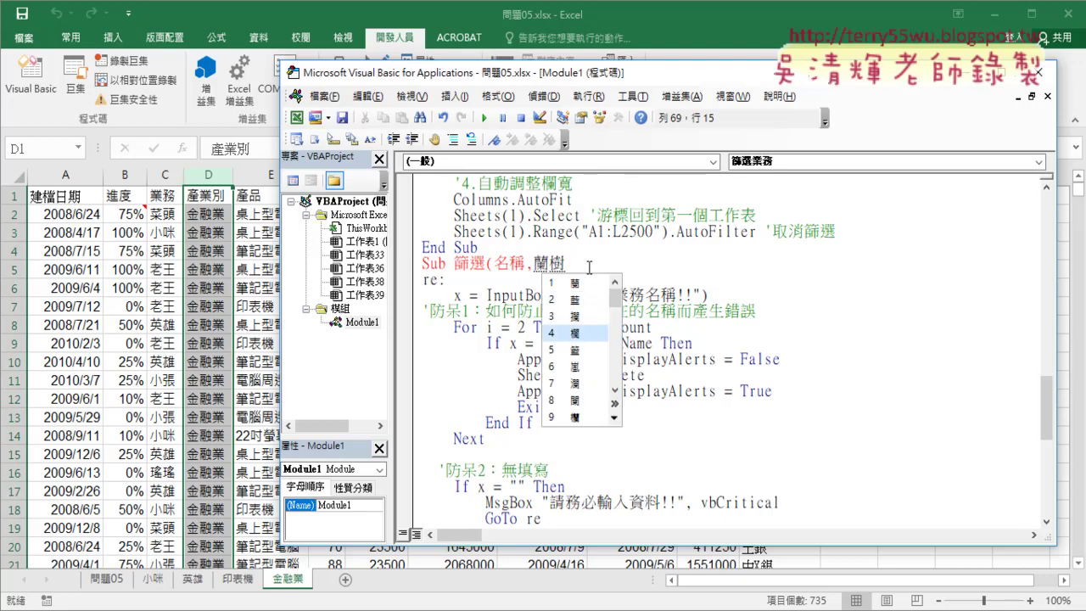
key("Return")
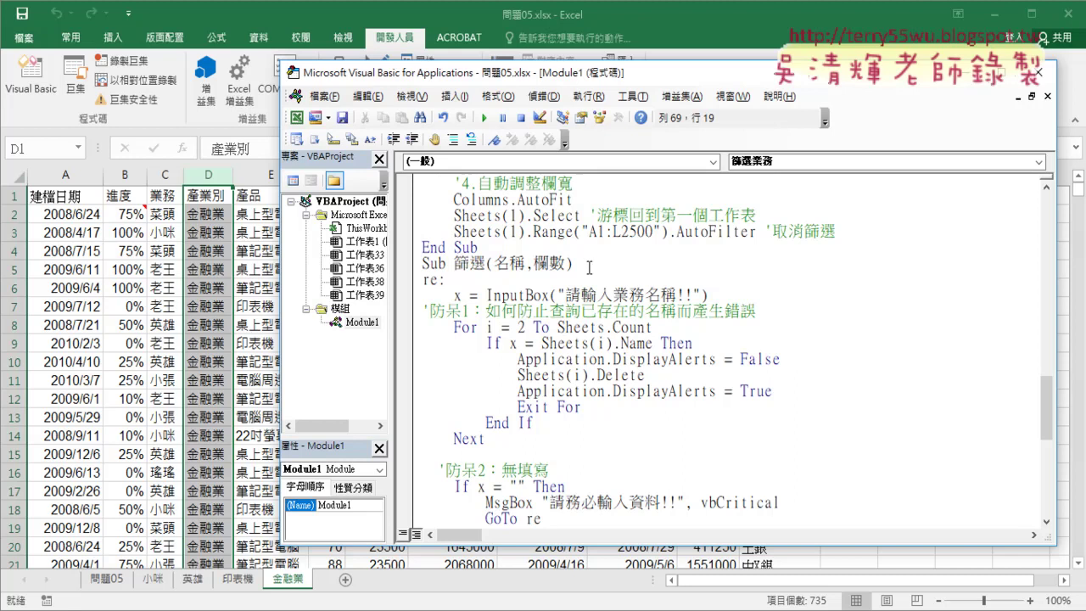
left_click(565, 311)
Declare 名稱 As String by typing 'as str' and accepting String.
left_click(526, 262)
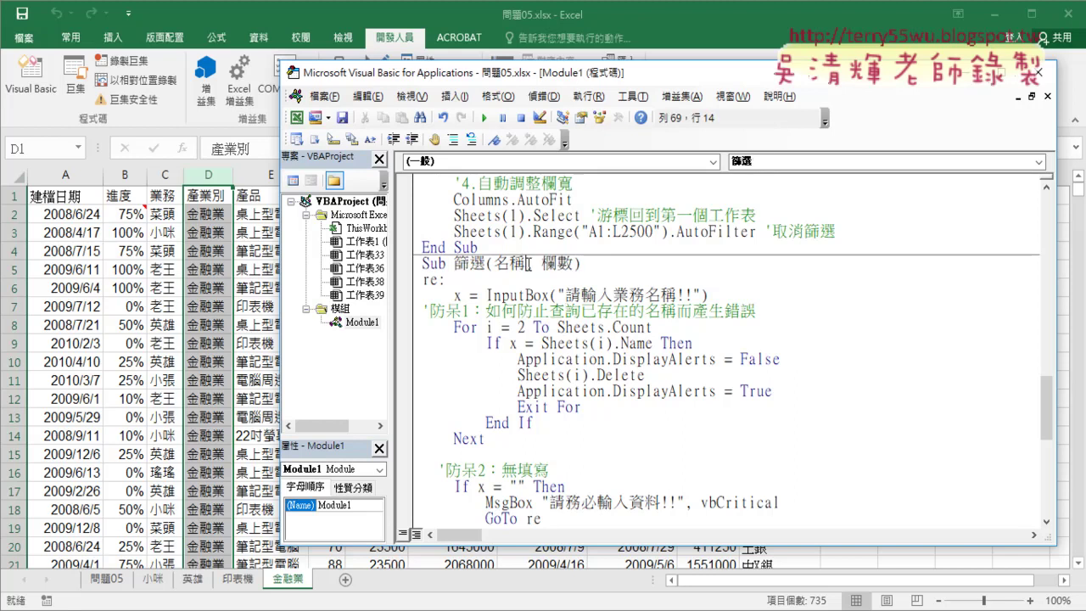
double_click(525, 263)
left_click(512, 266)
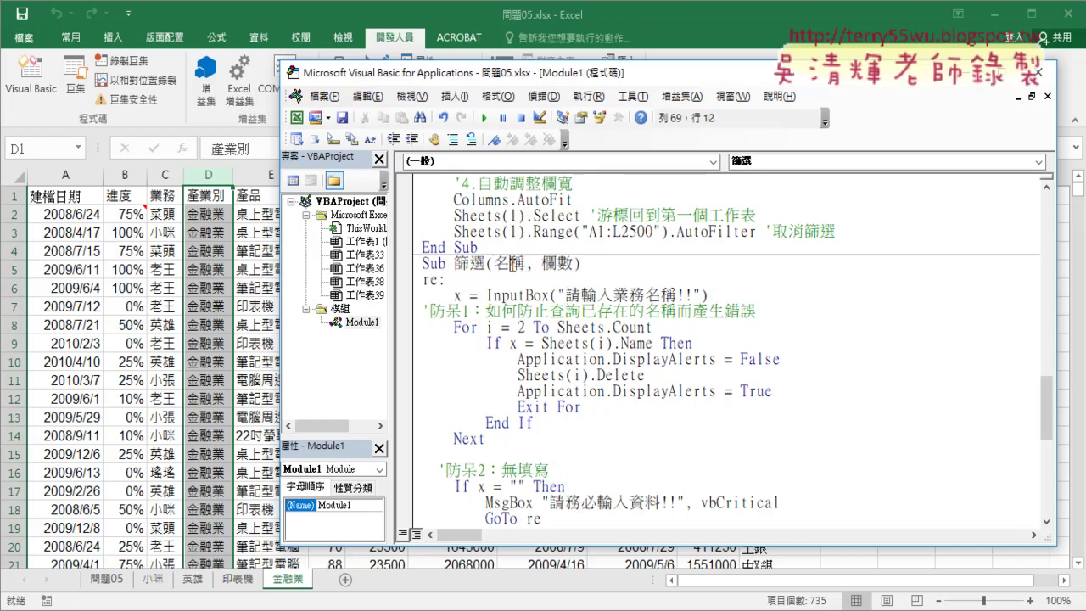
key("Right")
type("ㄙㄚ")
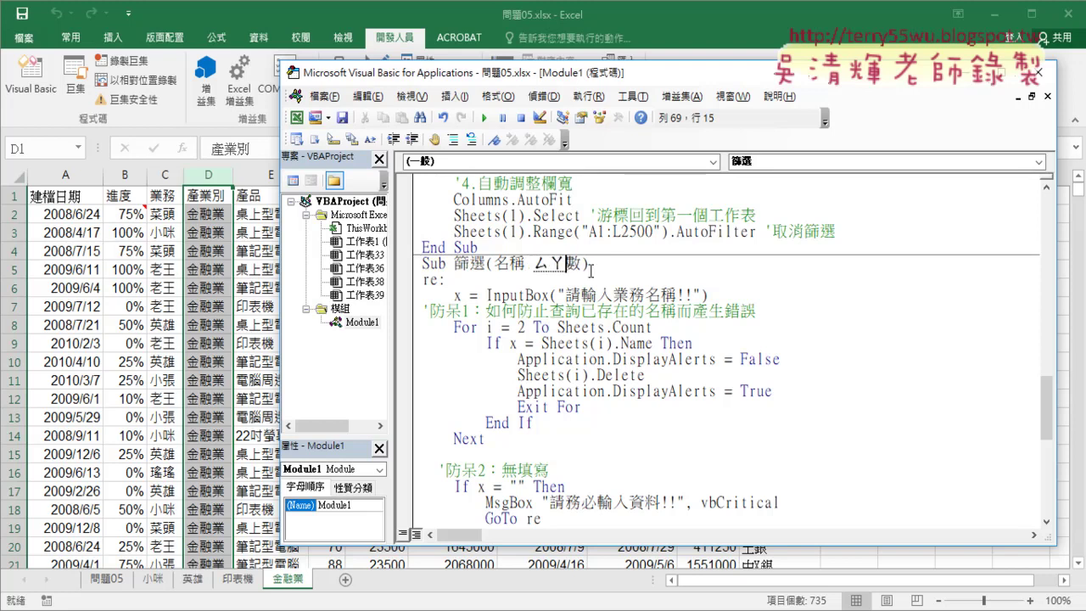
key("shift")
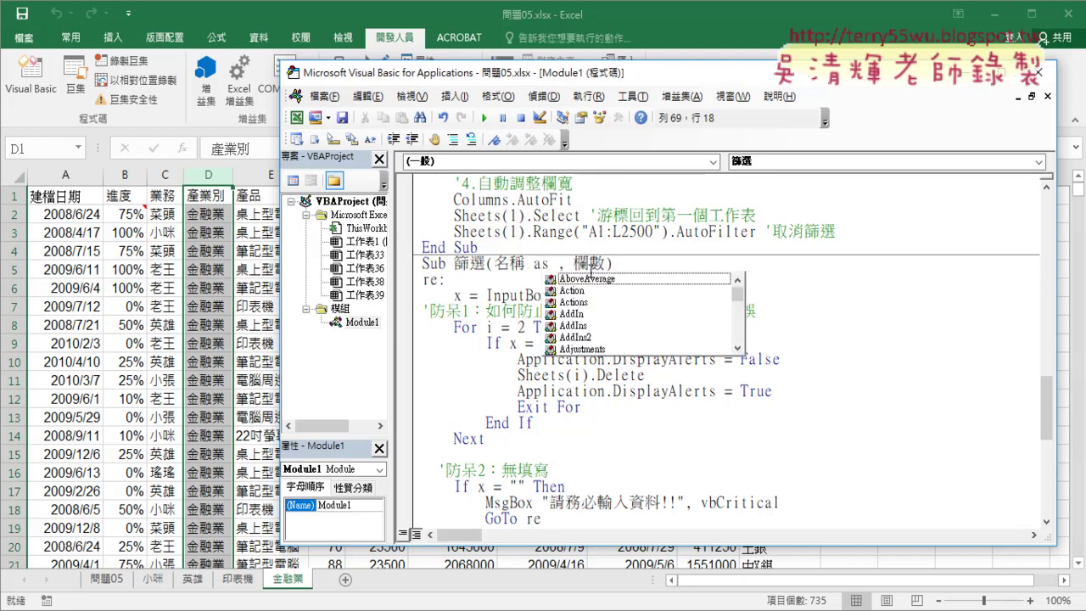
type("str")
key("Tab")
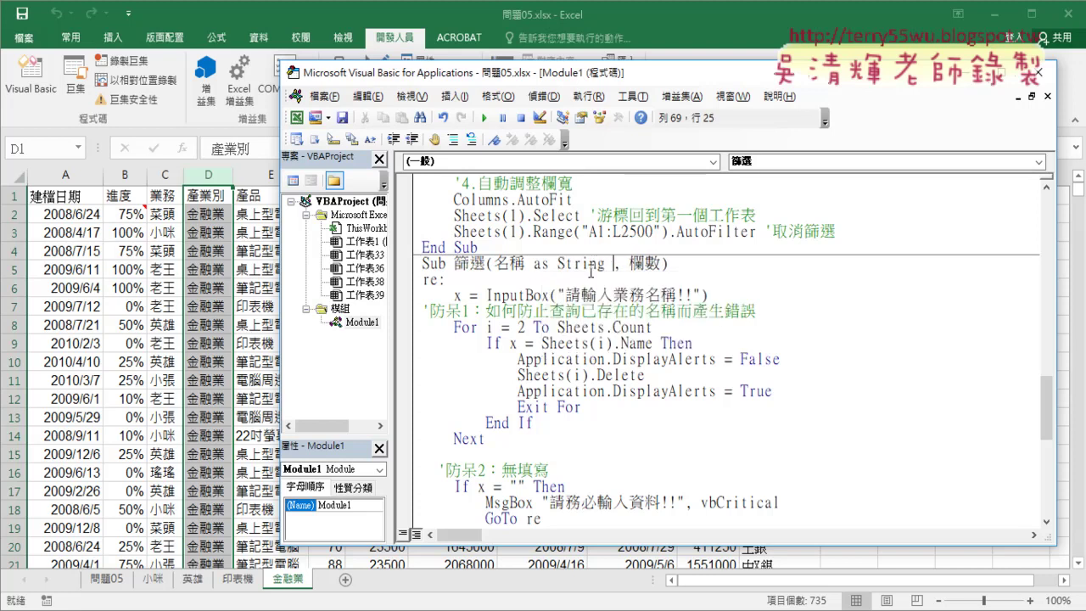
left_click_drag(604, 264, 533, 266)
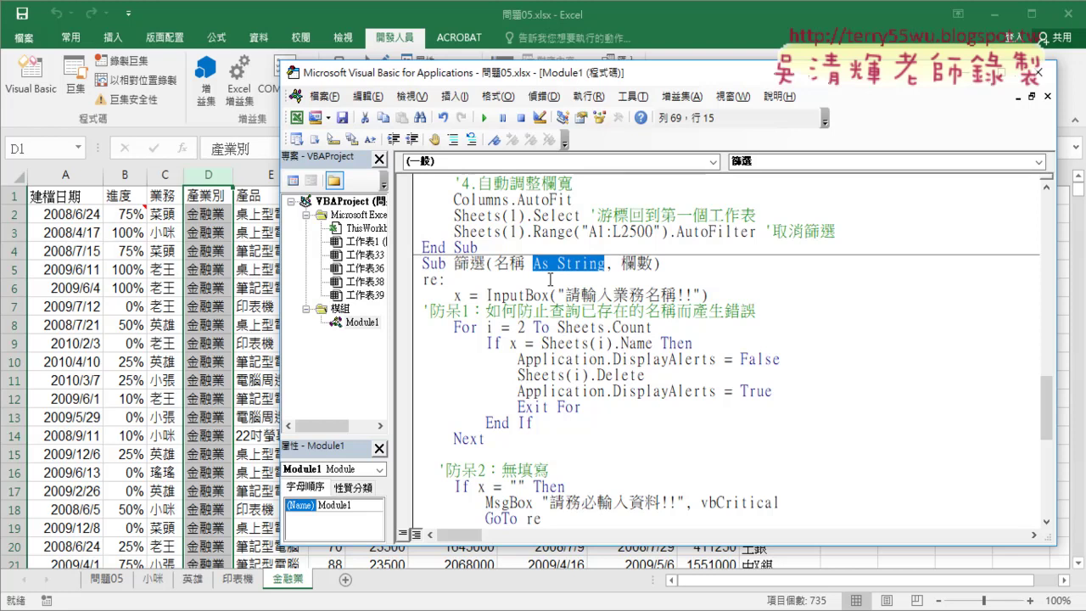
Declare 欄數 As Integer, completing Sub 篩選(名稱 As String, 欄數 As Integer).
left_click(652, 264)
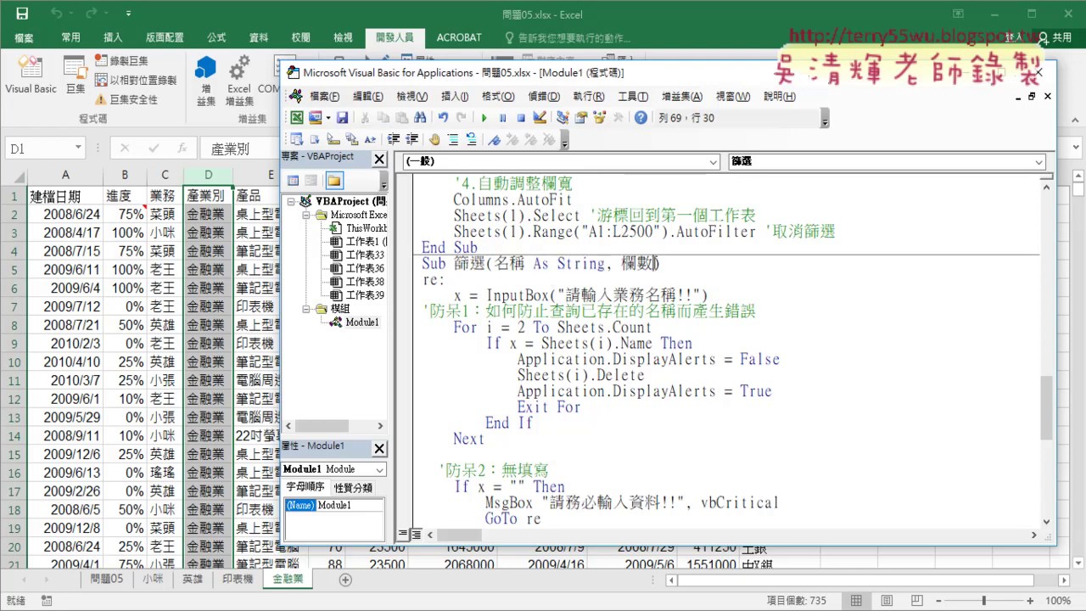
type("as ")
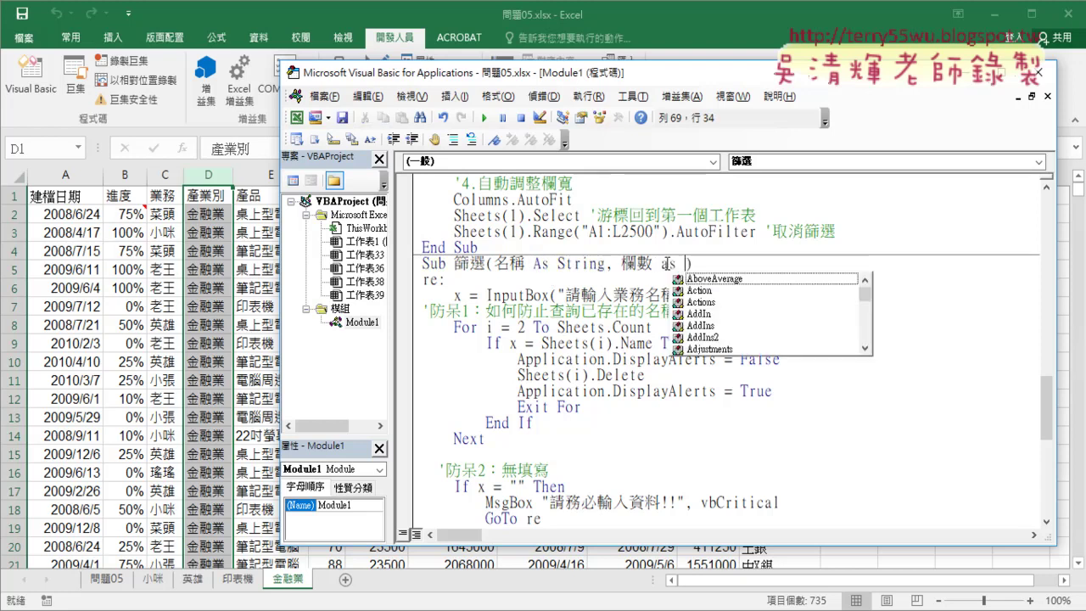
type("i")
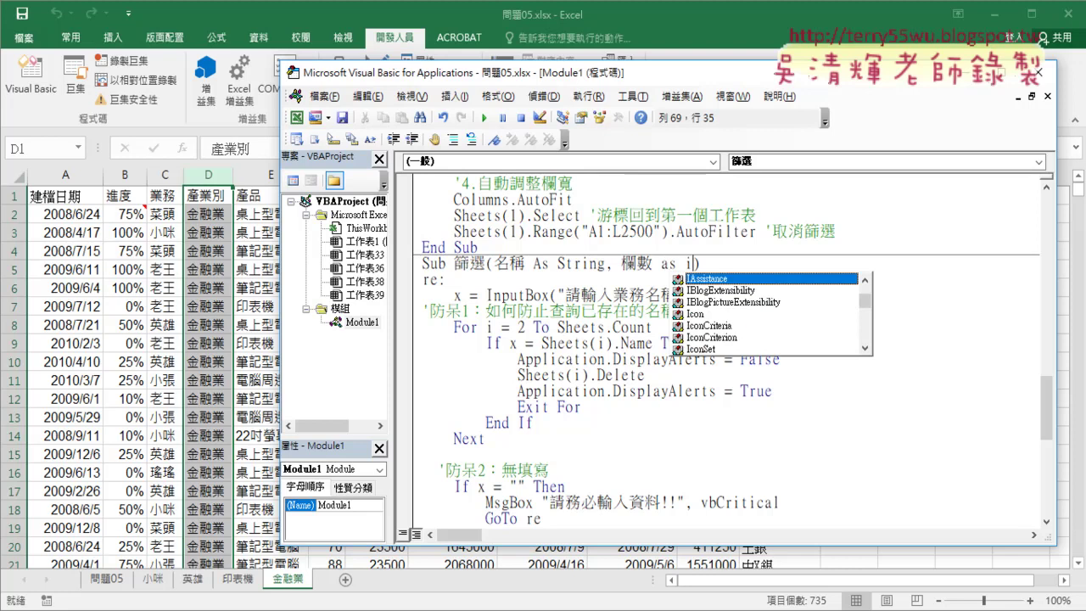
type("nr")
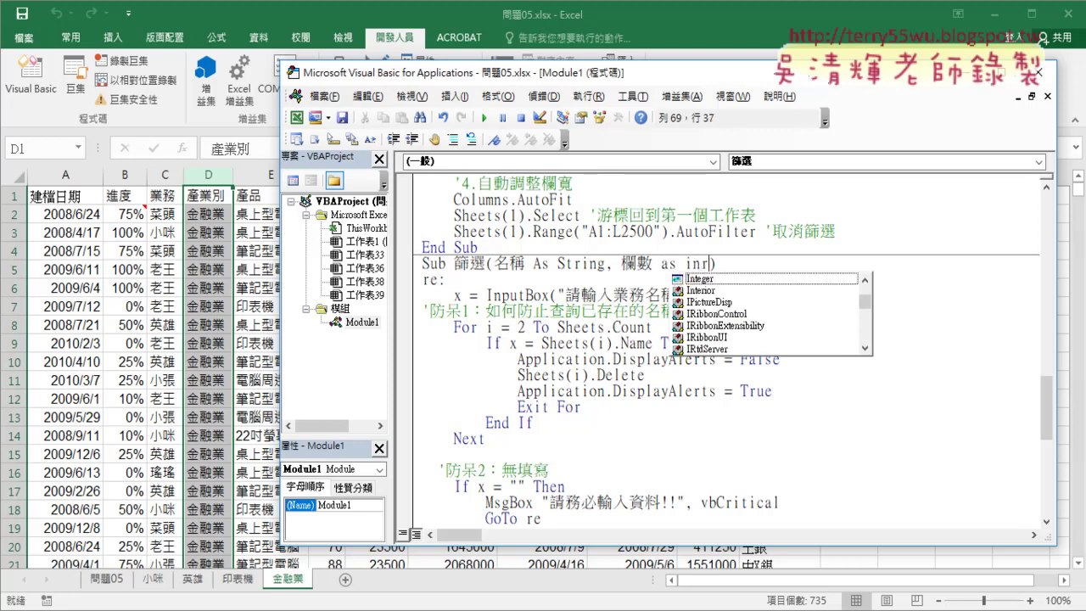
key("Tab")
key("Down")
key("Down")
key("Down")
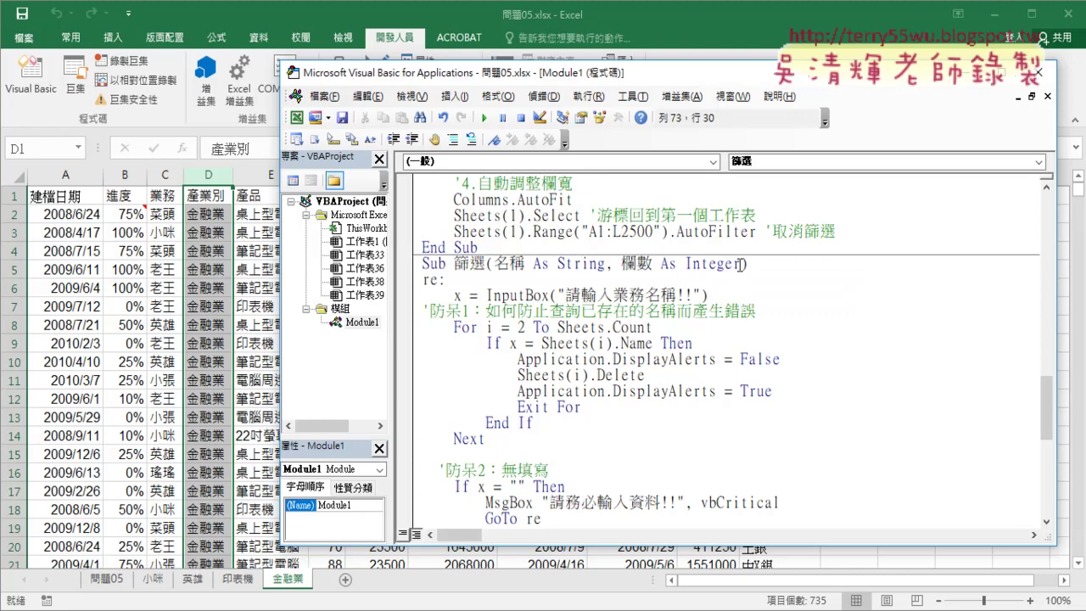
left_click_drag(740, 265, 682, 265)
left_click(693, 295)
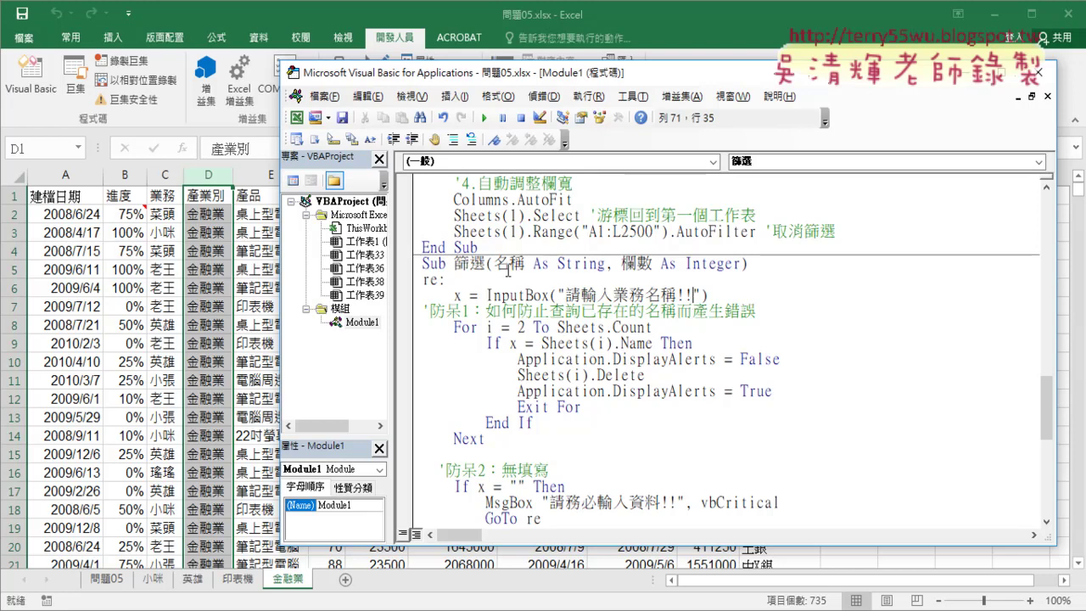
Replace 業務 in the prompt so it reads InputBox("請輸入" & 名稱 & "名稱!!").
left_click_drag(612, 295, 644, 296)
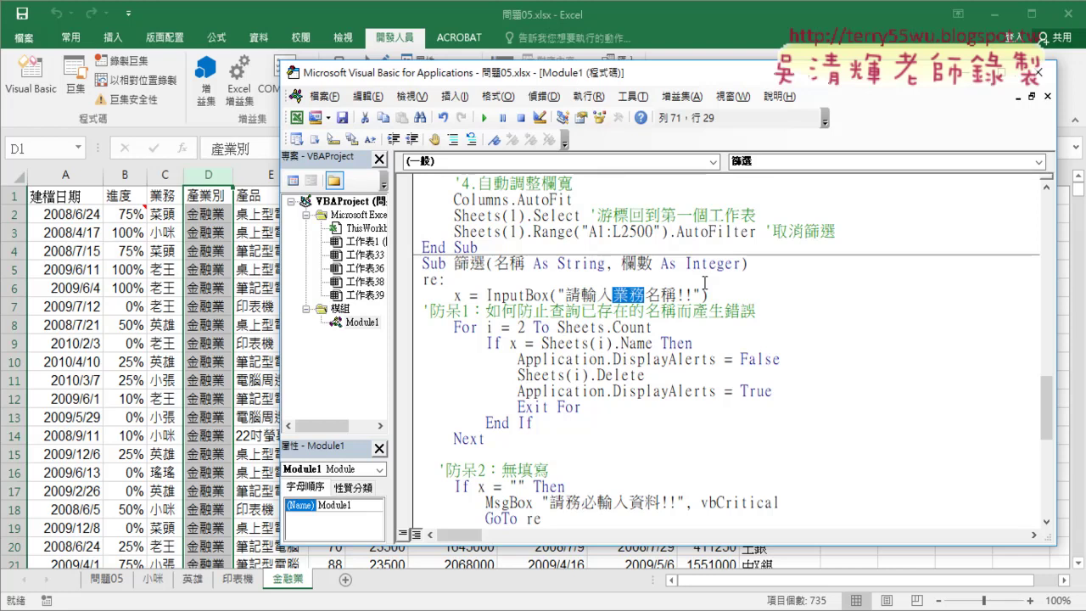
type("\"請輸入\"")
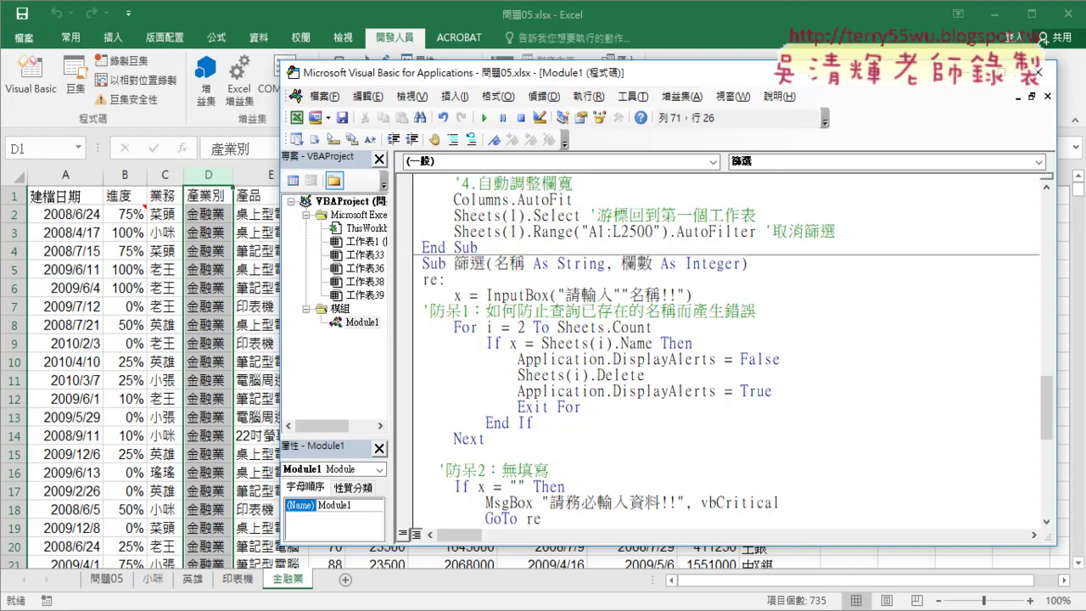
type("&&")
key("Left")
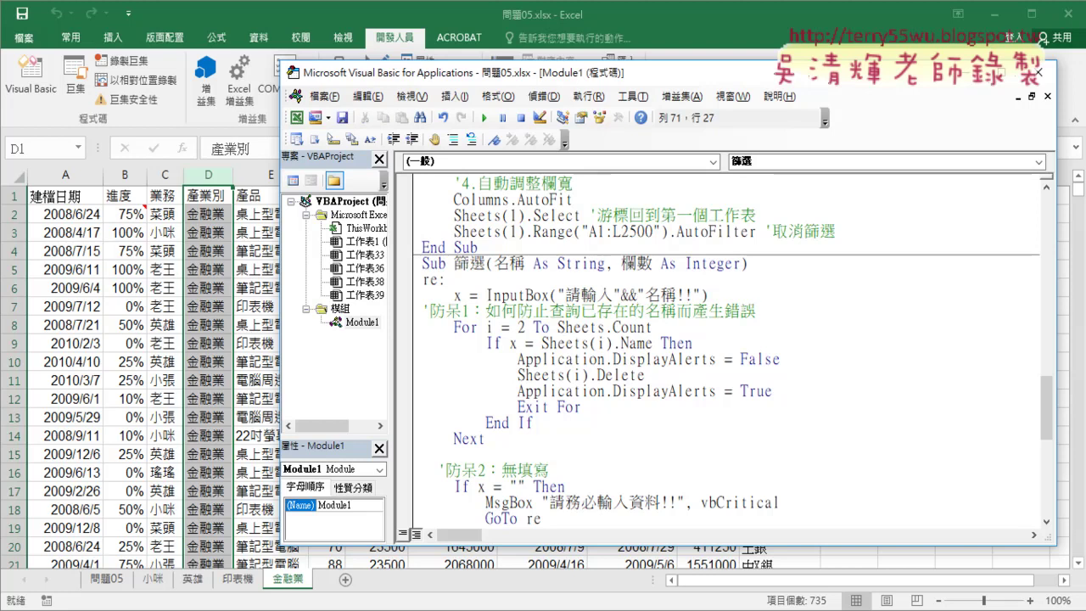
left_click_drag(678, 296, 631, 296)
left_click(625, 296)
key("Right")
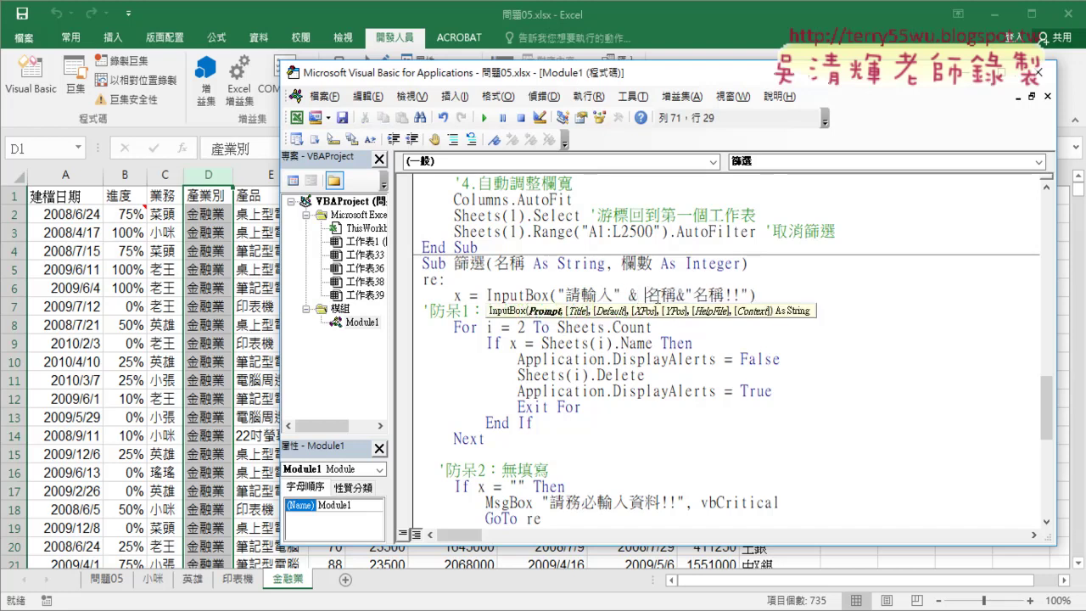
key("Right")
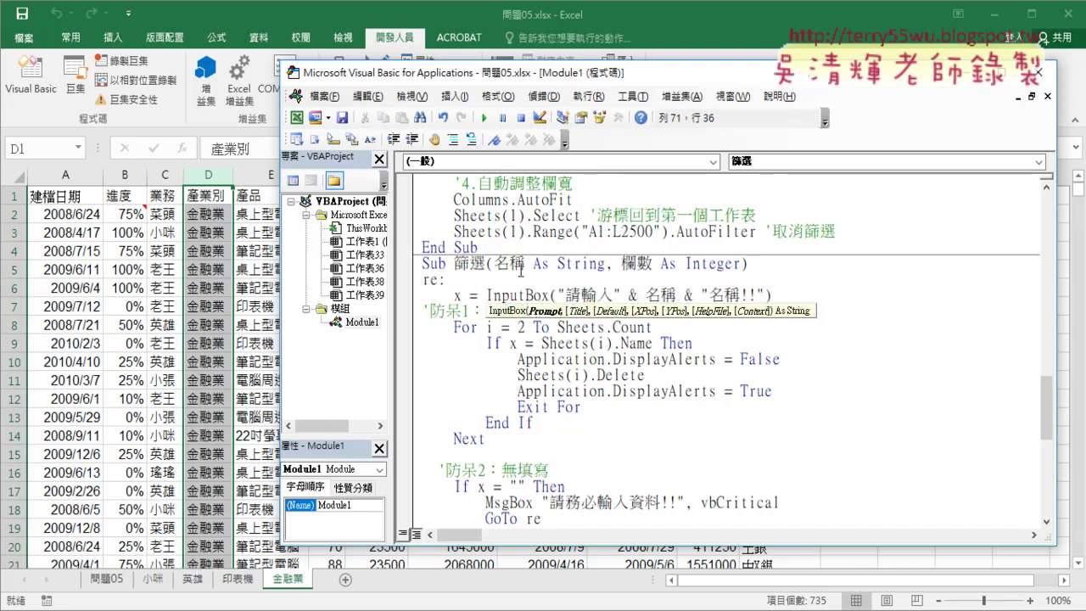
left_click(469, 251)
left_click_drag(494, 263, 525, 264)
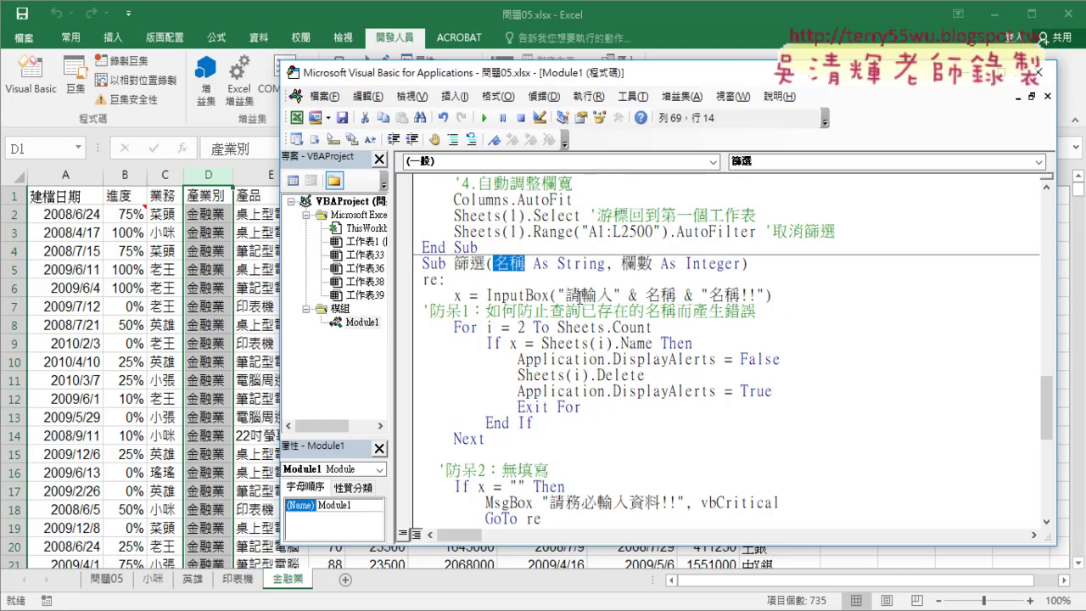
Copy 欄數 from the header and paste it over the 3 in AutoFilter 3, x.
left_click_drag(557, 296, 763, 296)
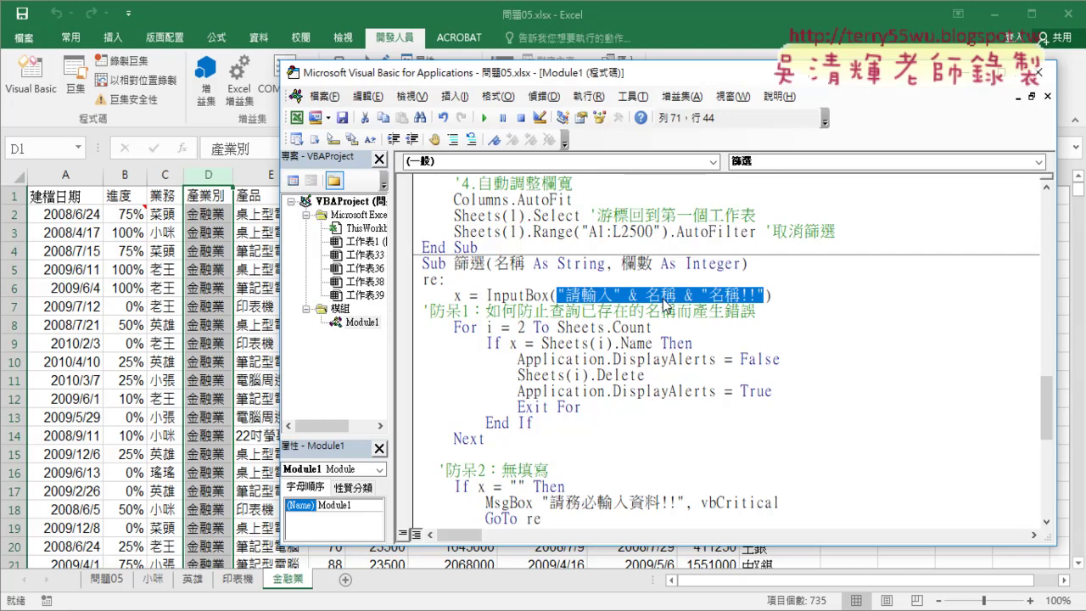
double_click(647, 263)
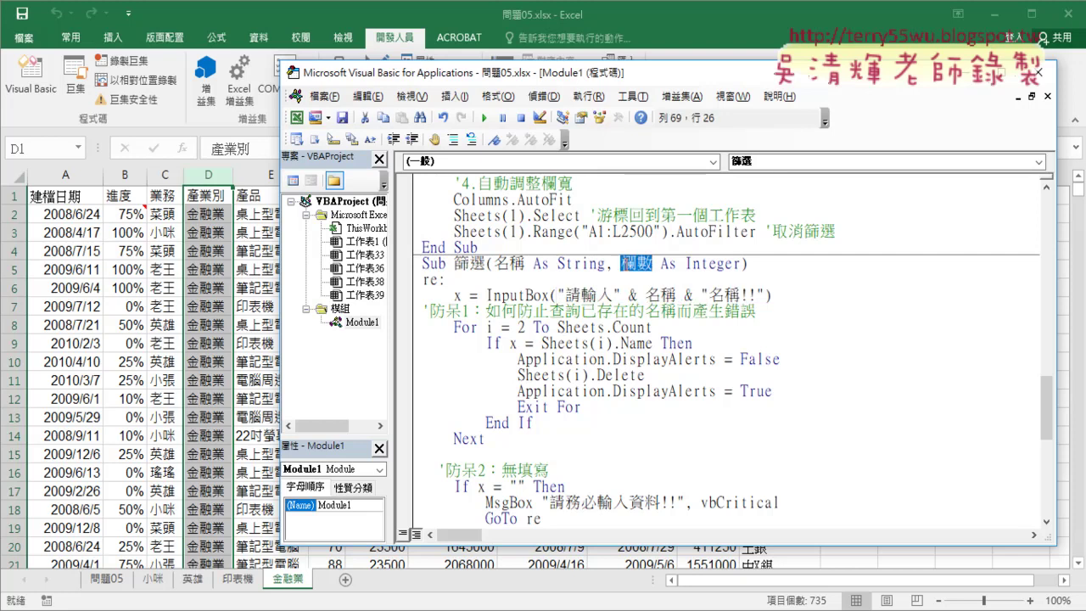
right_click(645, 266)
left_click(675, 302)
scroll(767, 408, "down", 5)
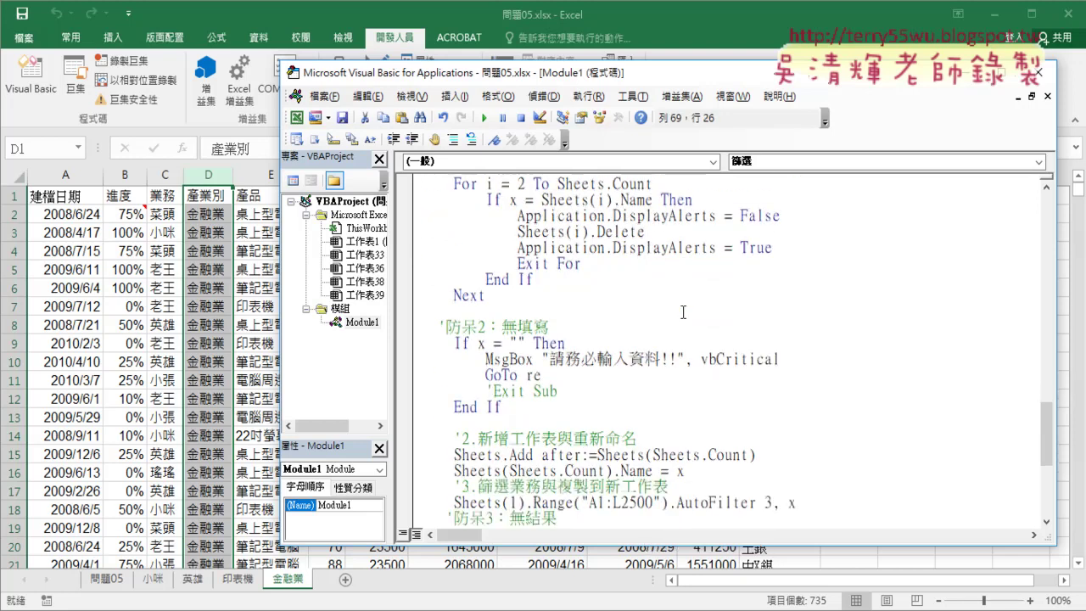
double_click(767, 408)
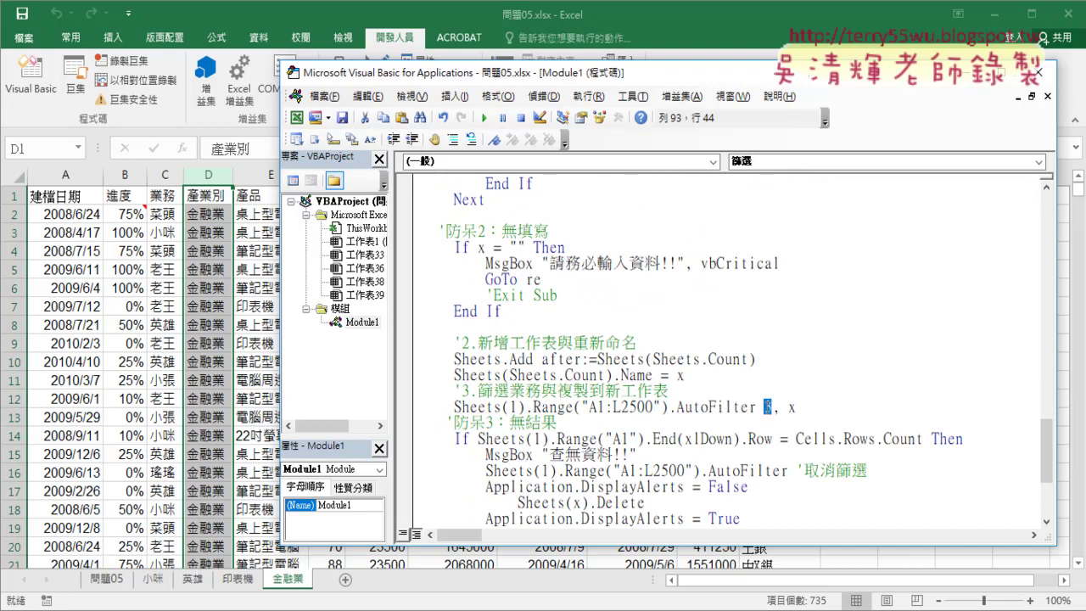
right_click(767, 410)
left_click(804, 176)
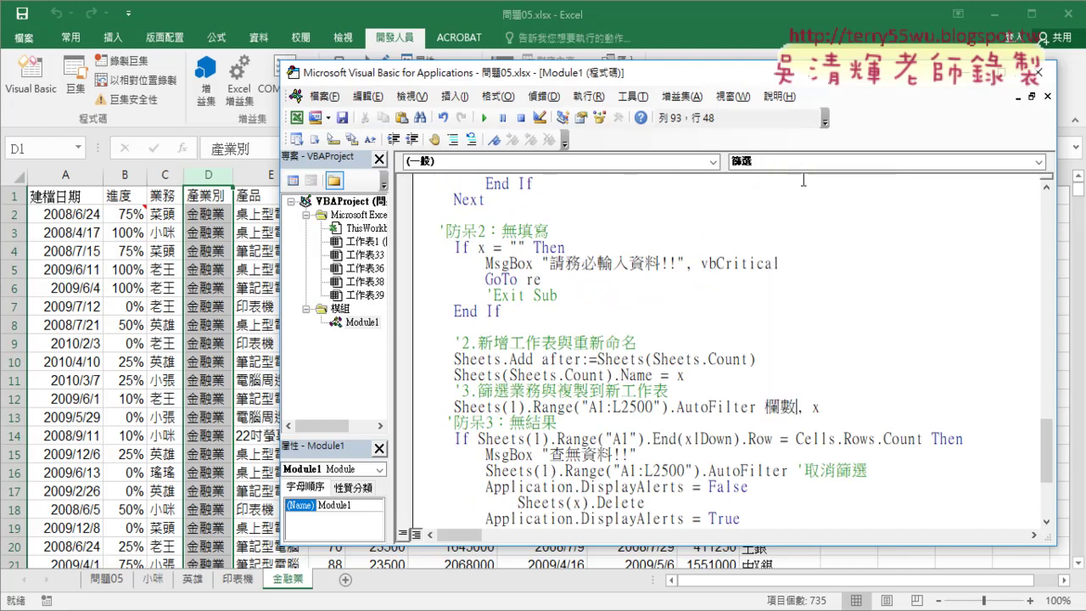
double_click(778, 408)
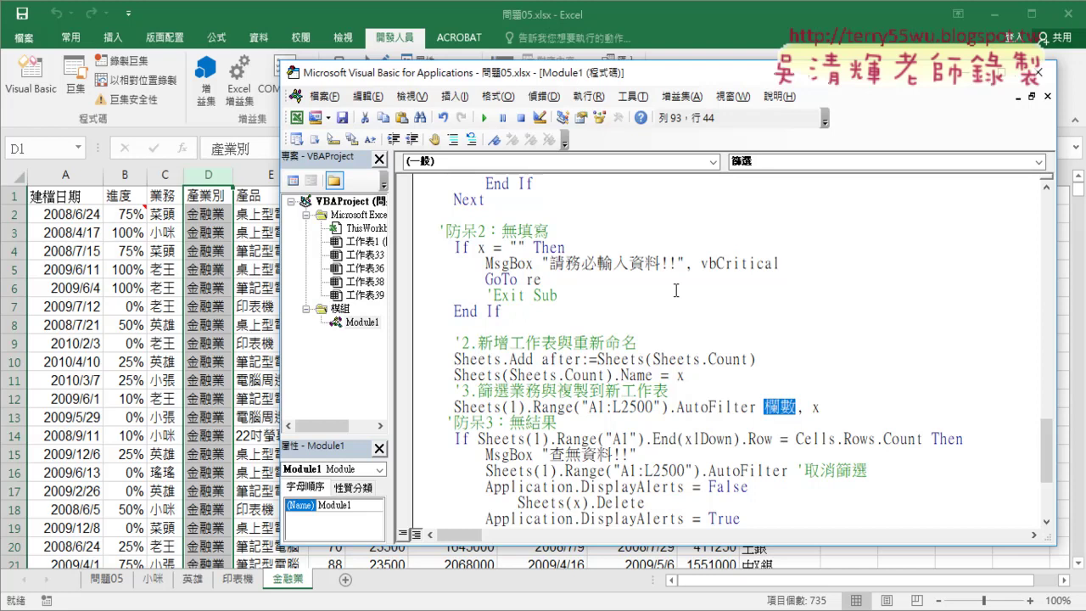
scroll(676, 289, "up", 1)
scroll(675, 289, "up", 2)
scroll(676, 290, "up", 2)
scroll(676, 289, "up", 1)
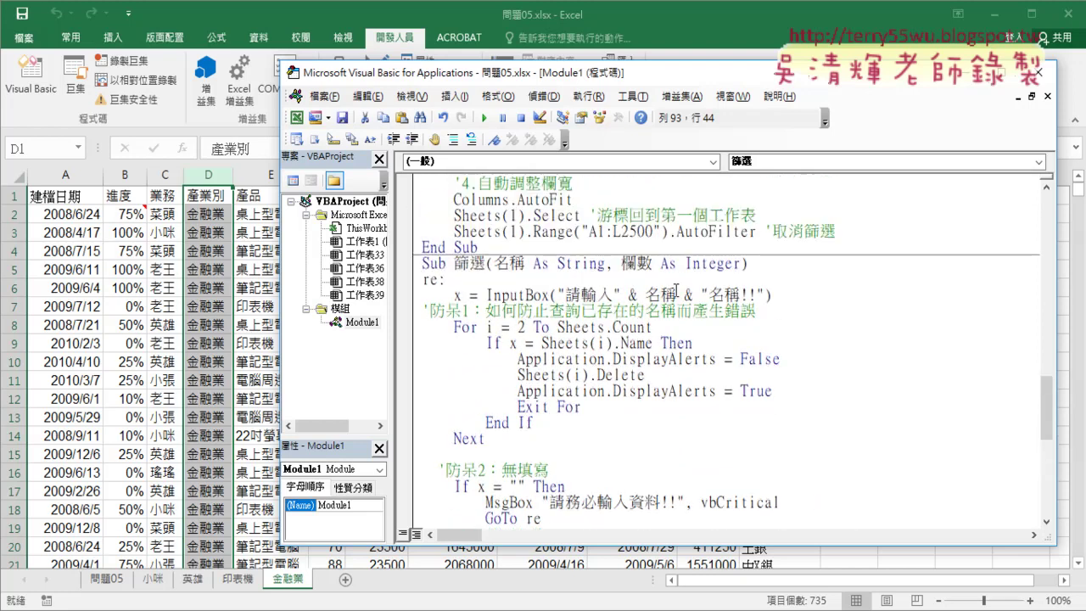
double_click(477, 263)
left_click_drag(477, 263, 459, 266)
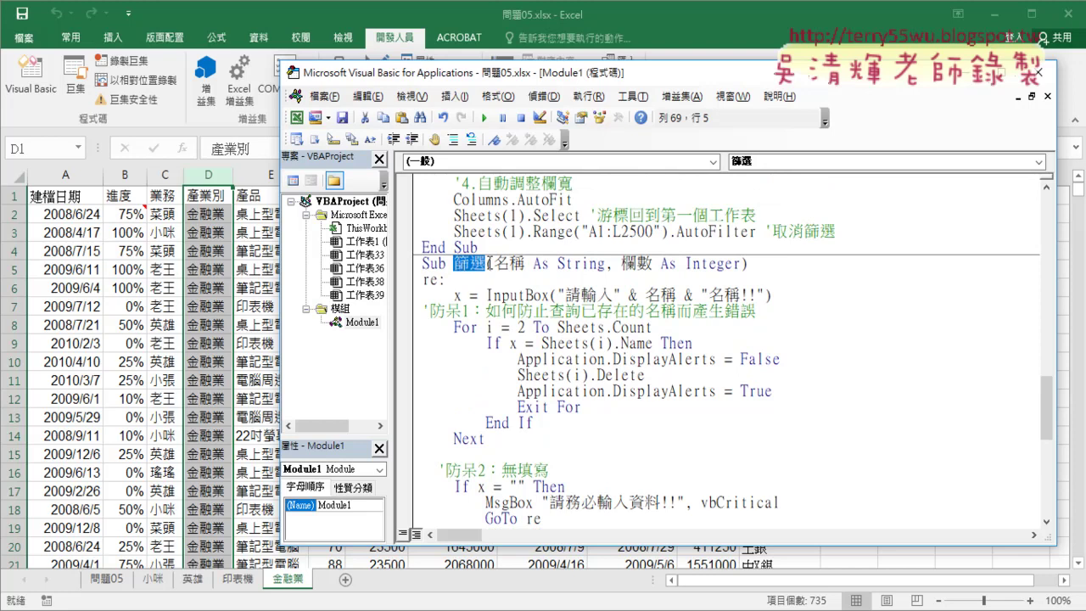
left_click_drag(489, 264, 742, 264)
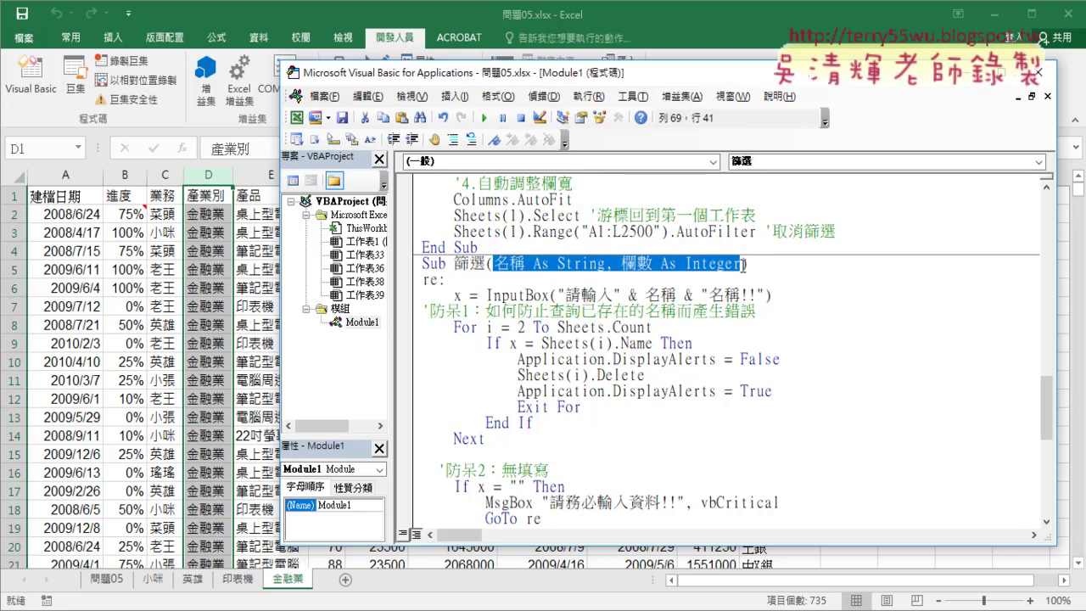